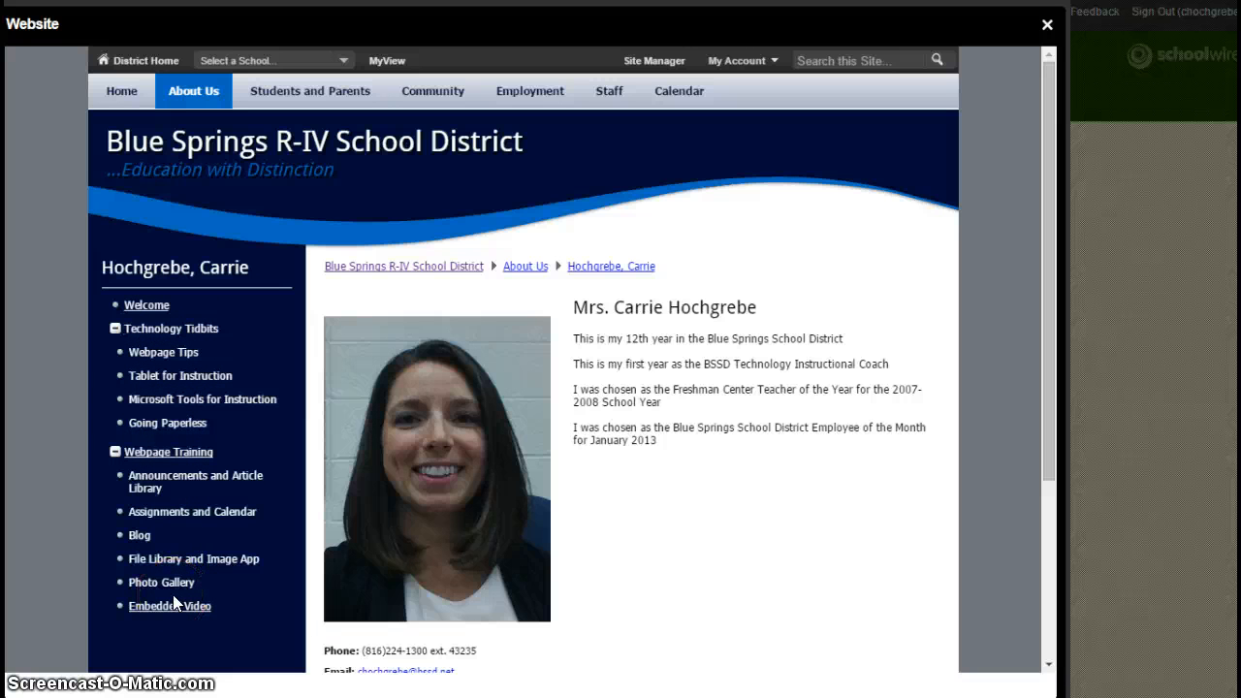
Step: Browse the Webpage Tips page, then open the Blog page showing Blog #1 and Blog #2
left_click(157, 356)
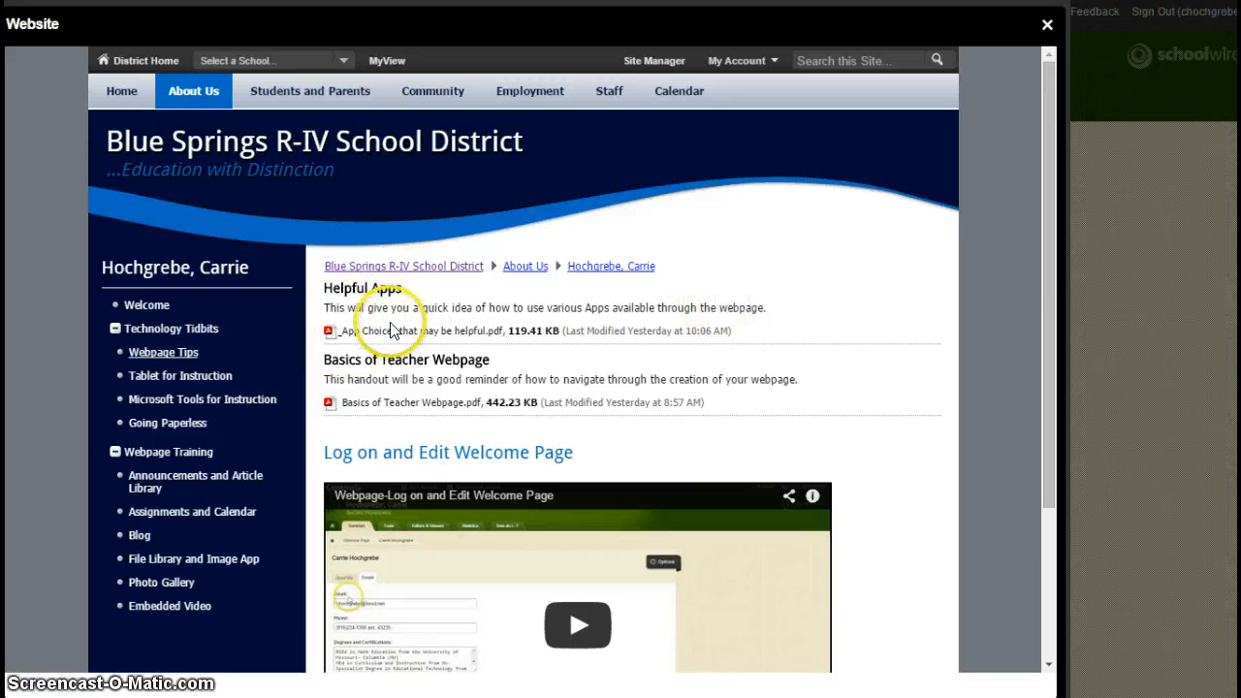
scroll(430, 485, "down", 1)
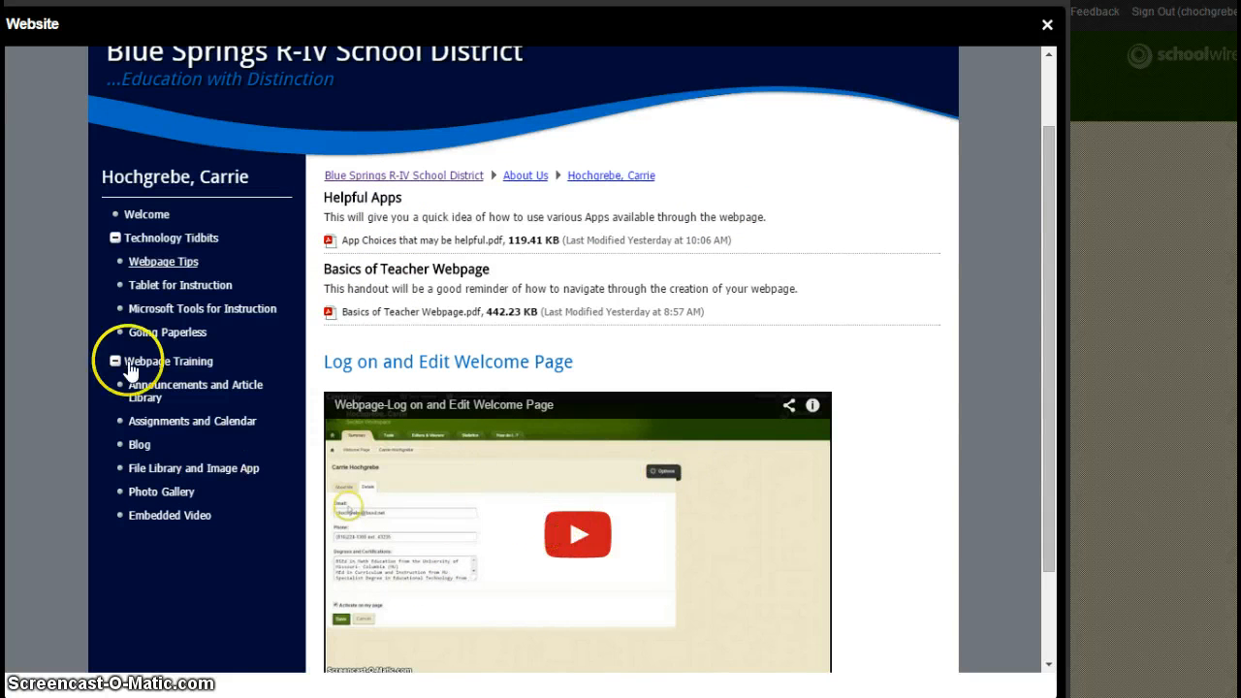
left_click(138, 445)
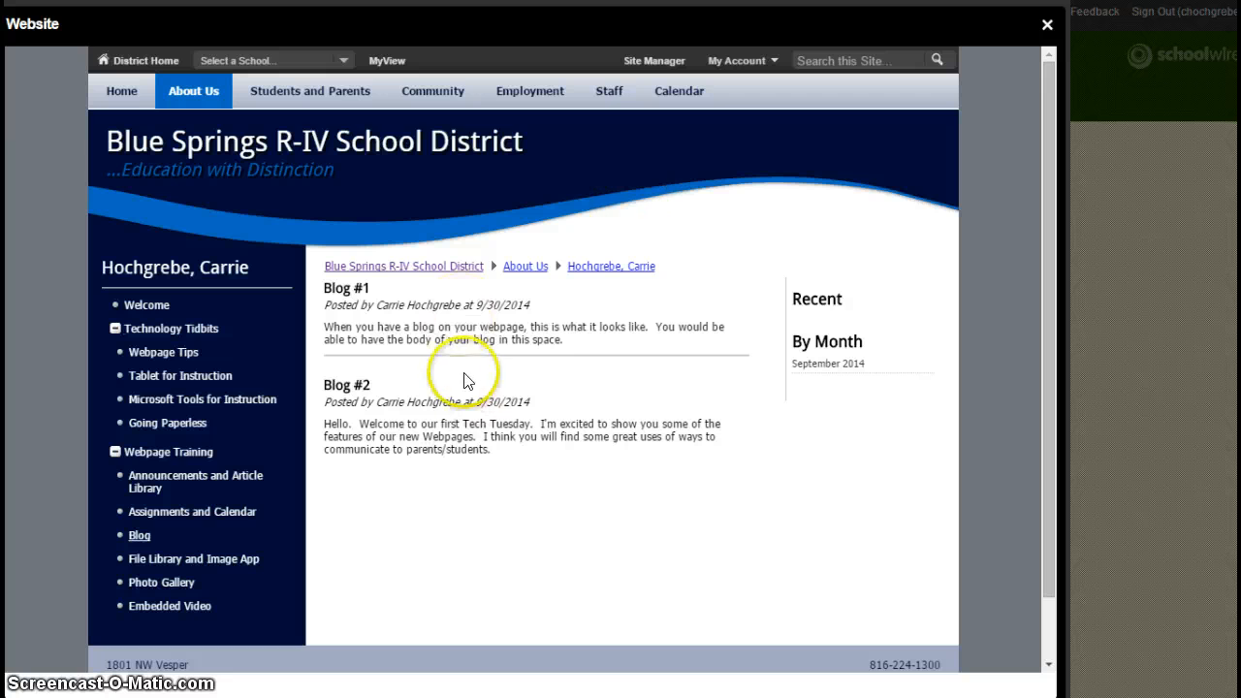
Step: Open Assignments and Calendar and review past-due assignments, the October 2014 calendar and upcoming events
left_click(208, 511)
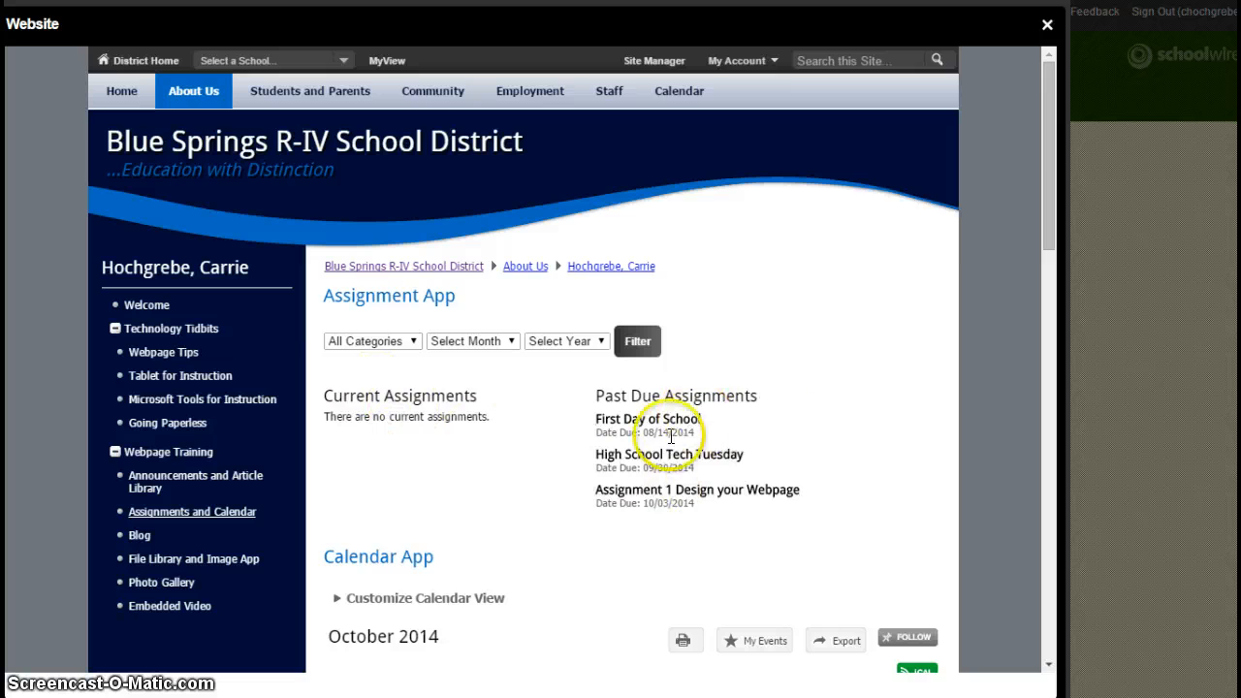
scroll(691, 454, "down", 4)
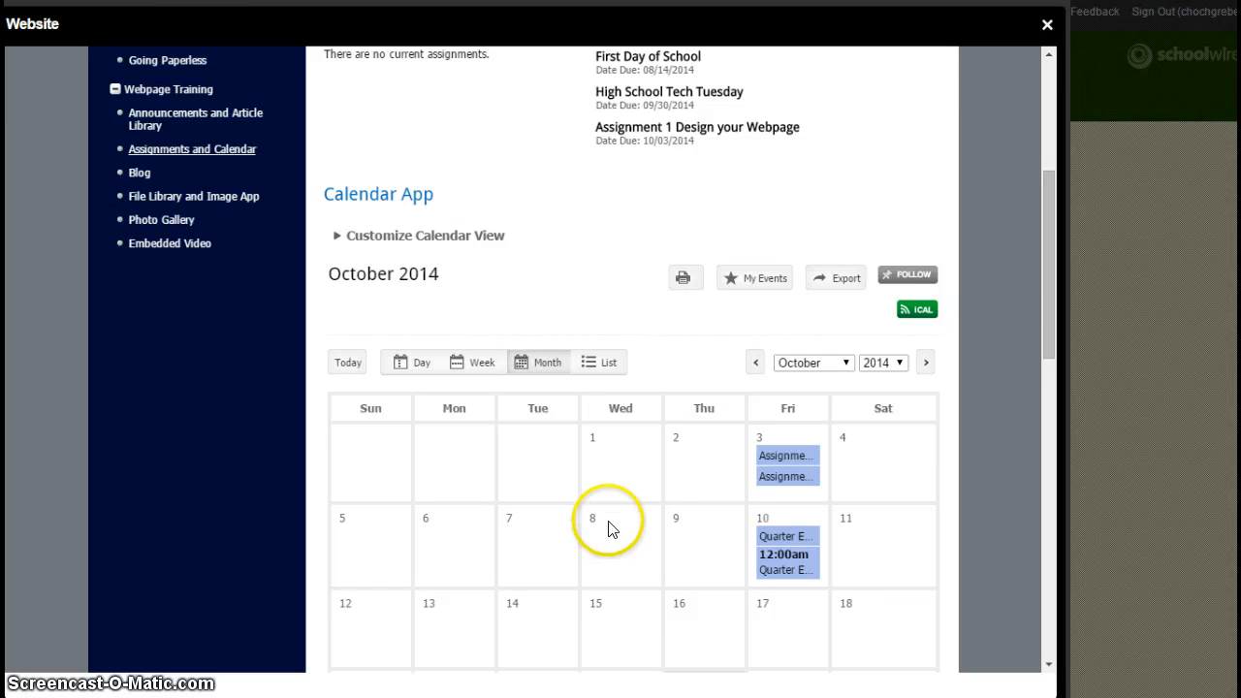
scroll(606, 521, "down", 2)
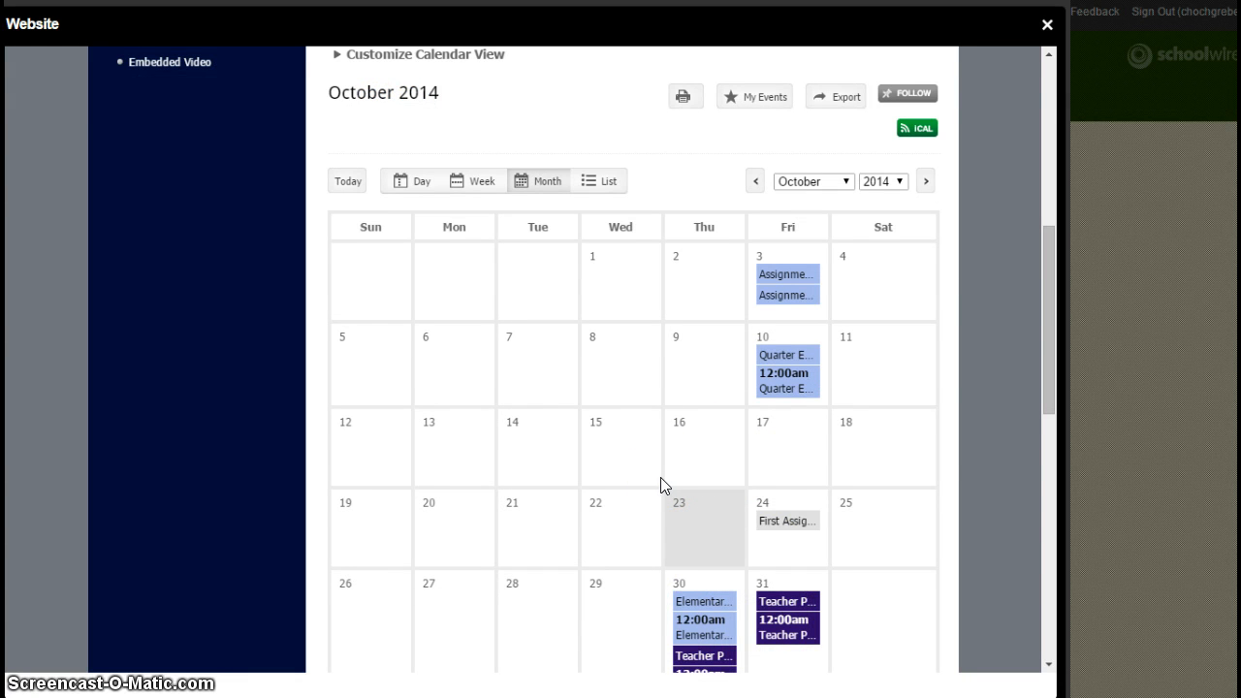
scroll(661, 480, "down", 2)
scroll(657, 480, "down", 2)
scroll(657, 480, "down", 1)
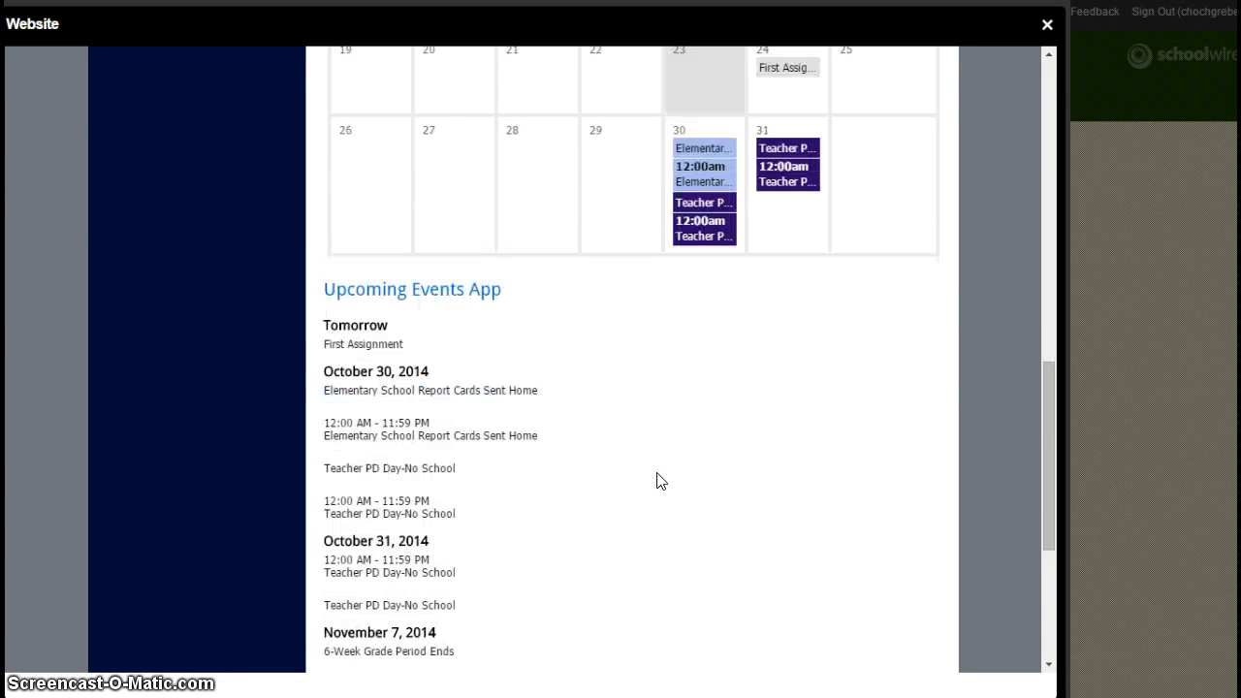
scroll(427, 452, "up", 5)
scroll(427, 452, "up", 5)
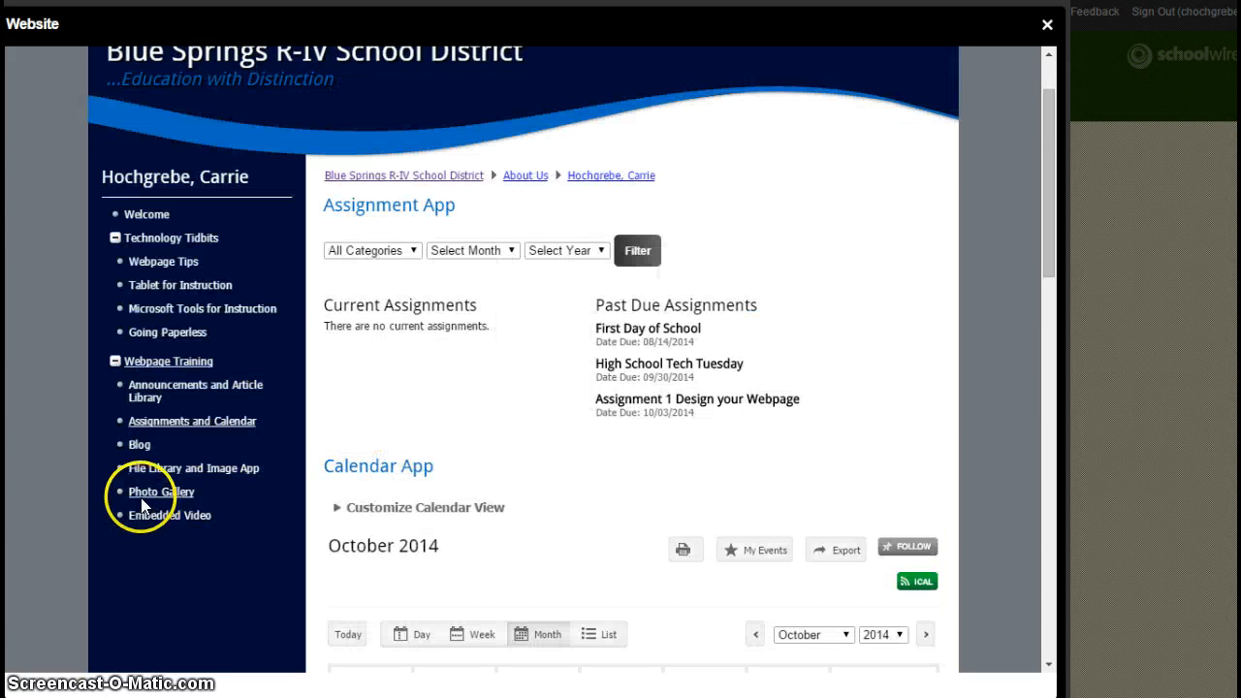
scroll(145, 504, "up", 1)
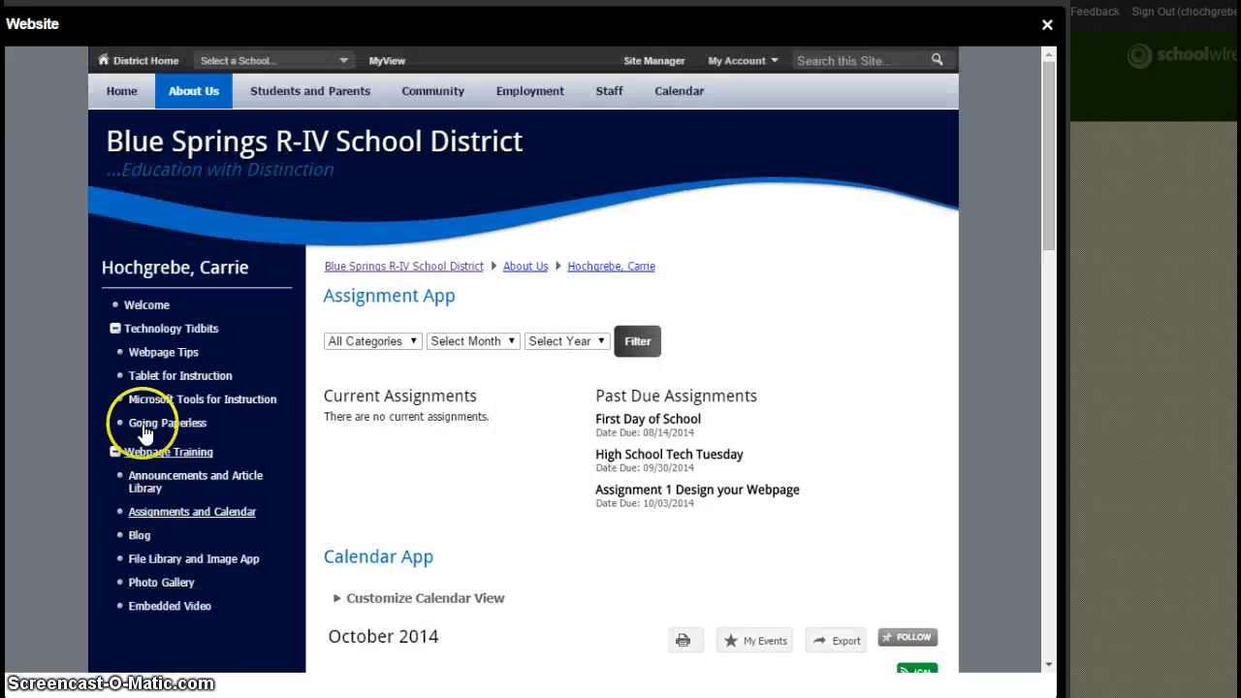
Step: Close the website preview, start a new page, and browse the Available Page Types list
left_click(1049, 29)
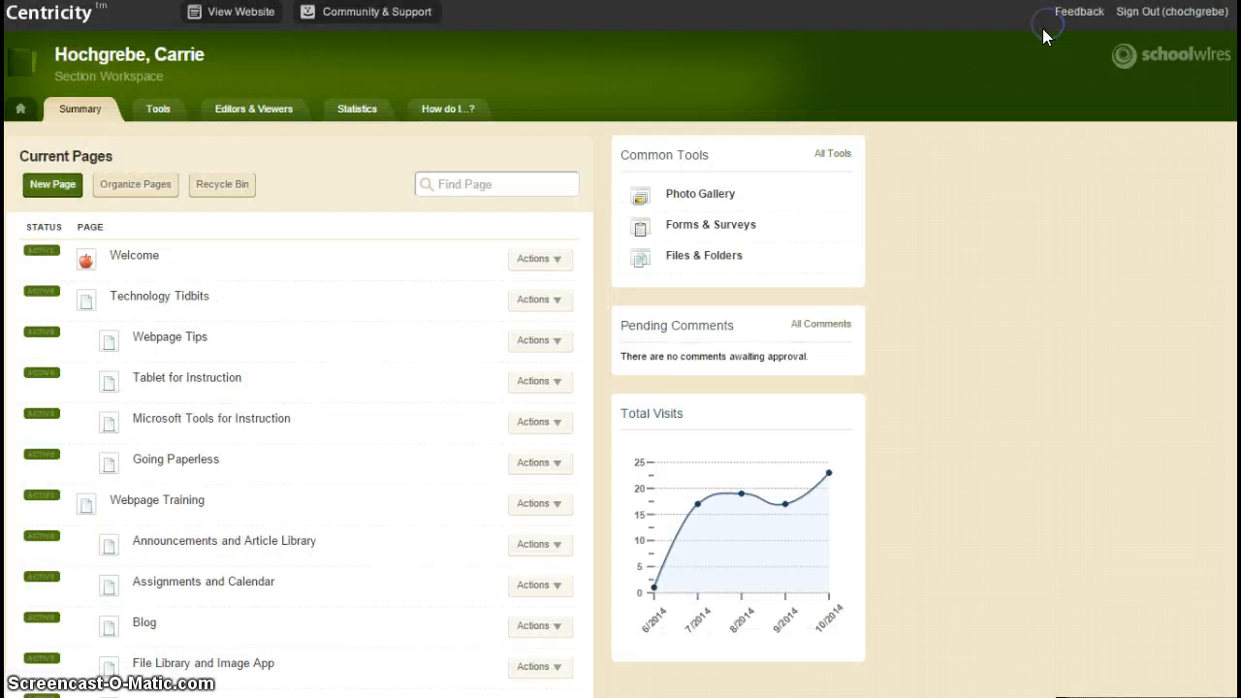
left_click(55, 187)
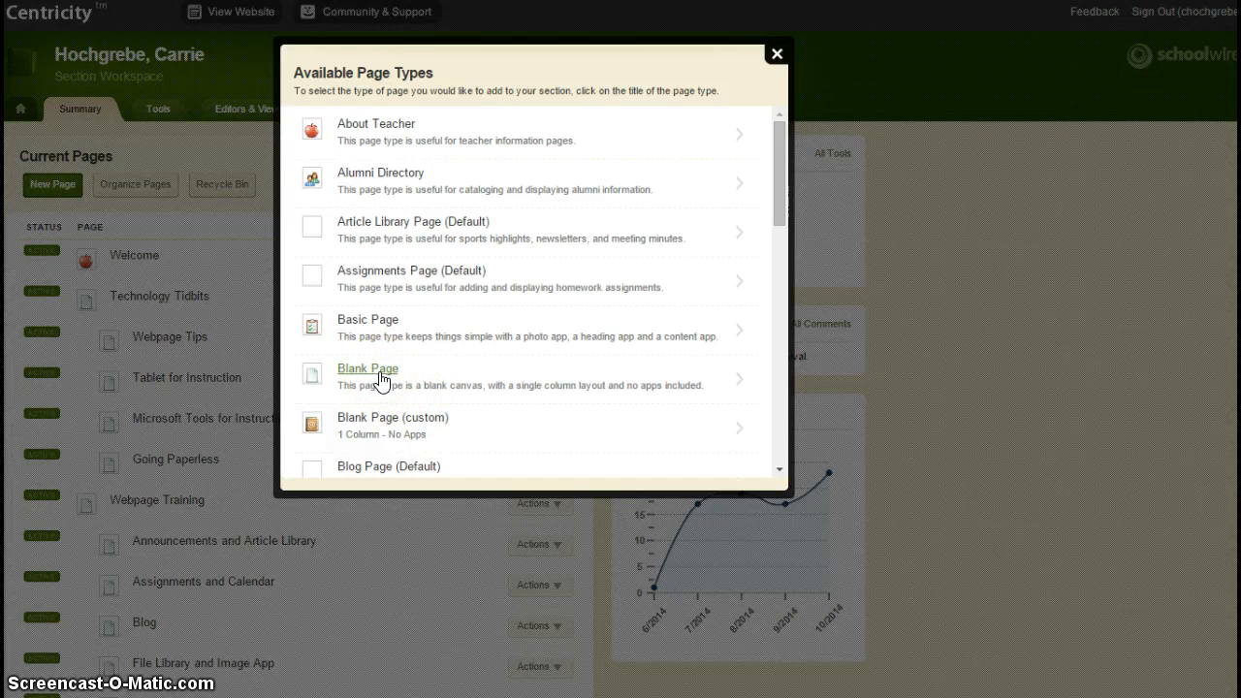
scroll(381, 380, "down", 3)
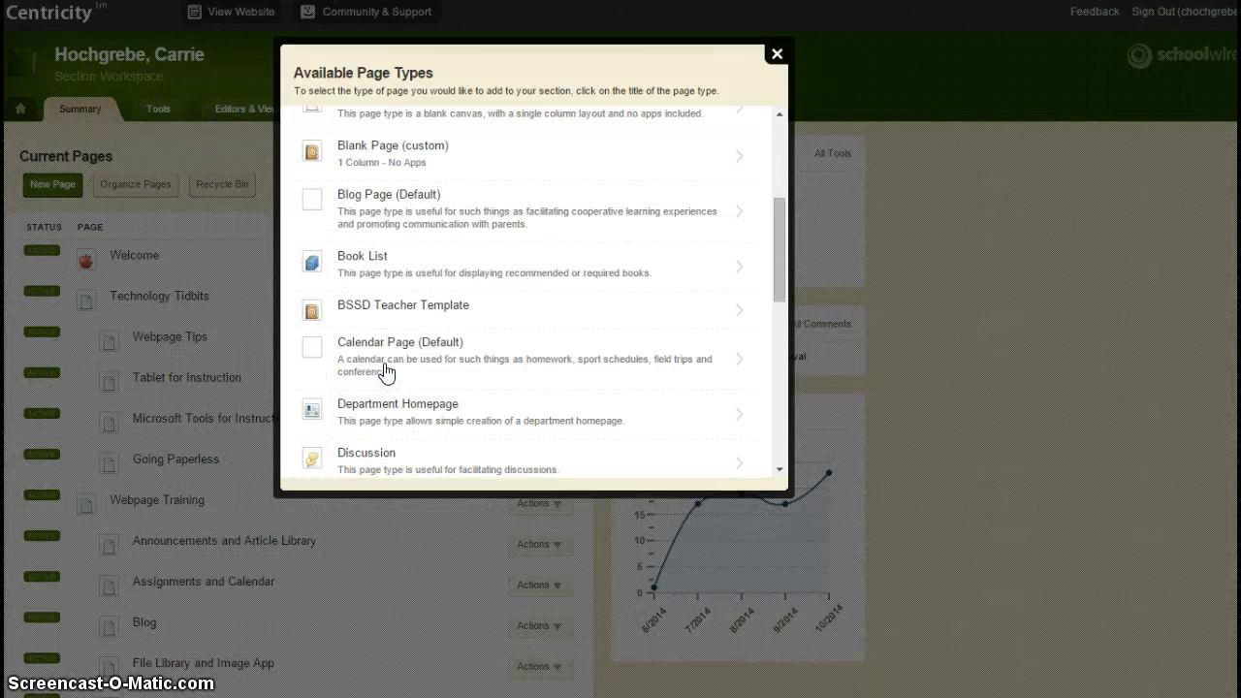
left_click(388, 356)
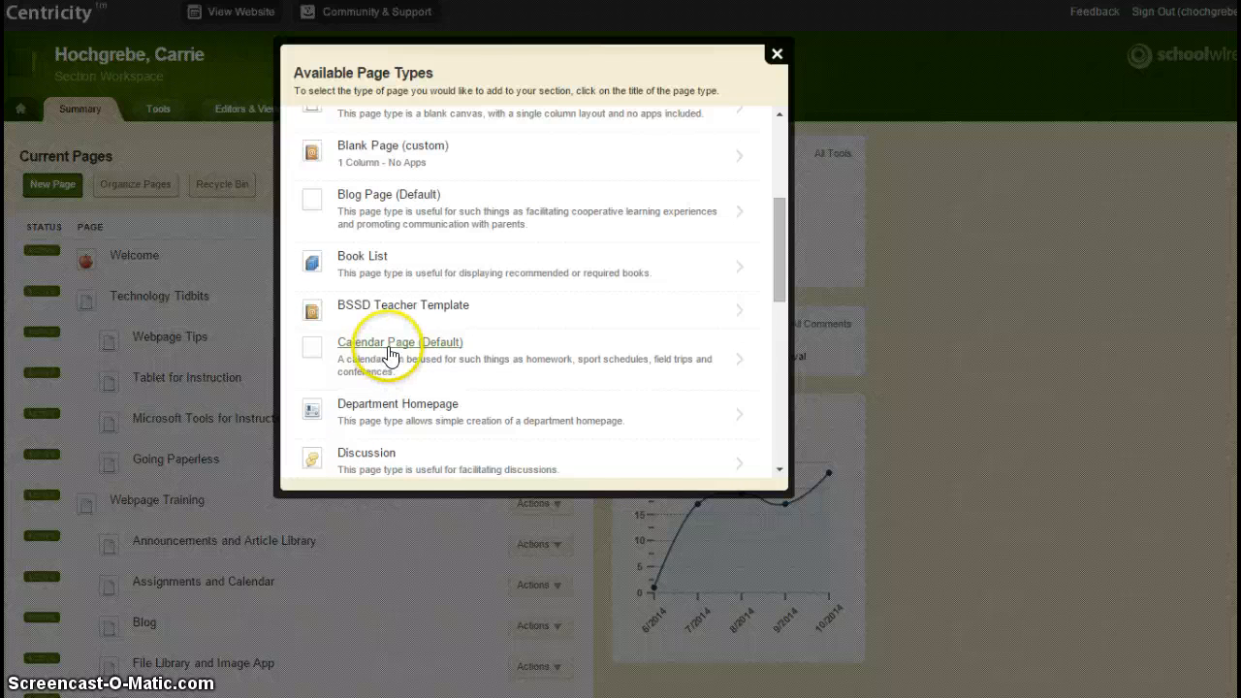
scroll(389, 351, "down", 1)
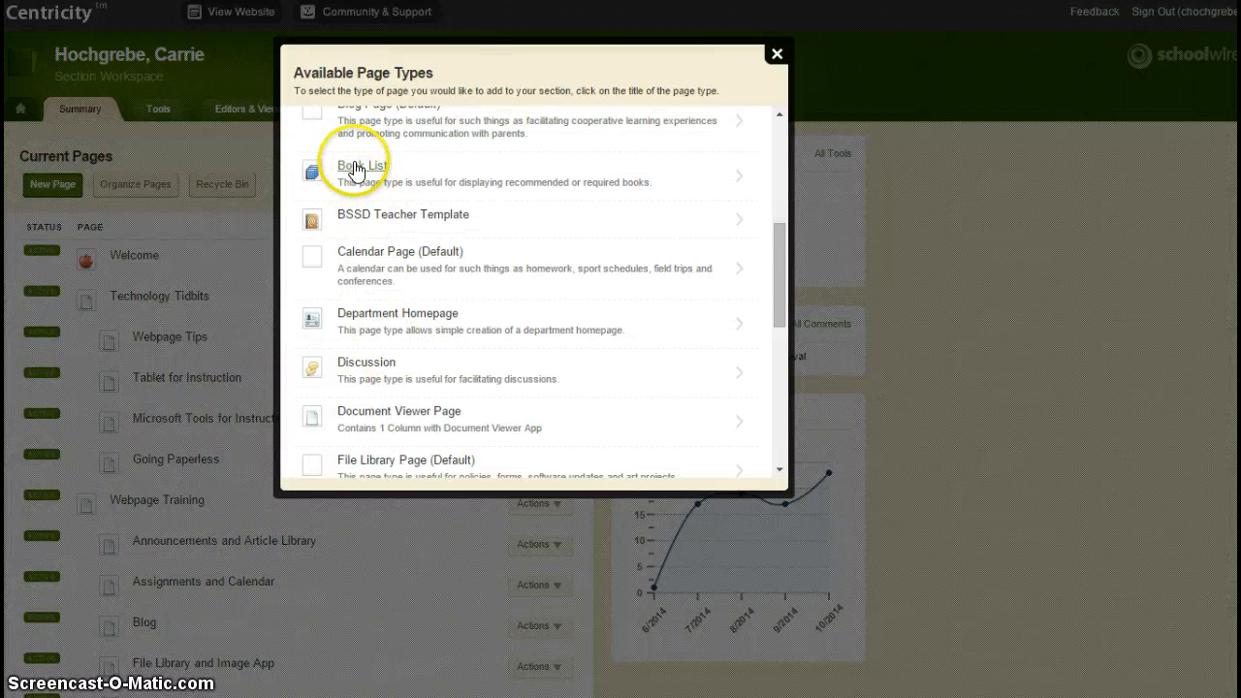
scroll(374, 407, "down", 1)
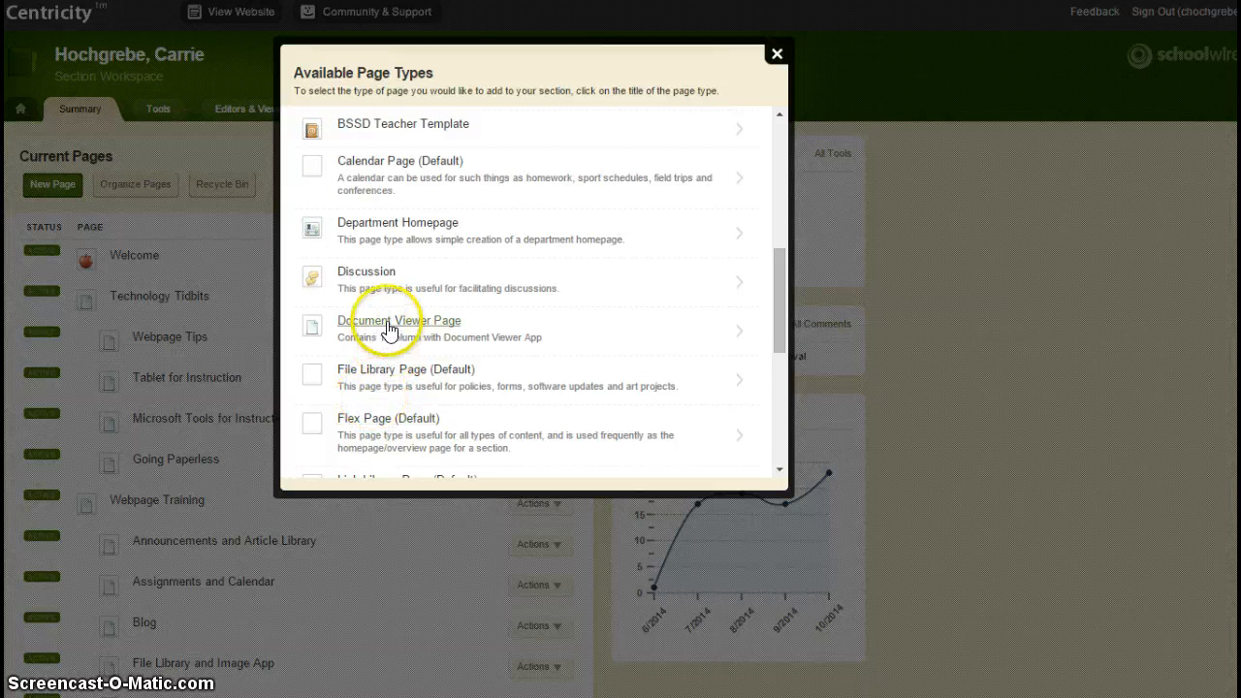
scroll(385, 345, "down", 2)
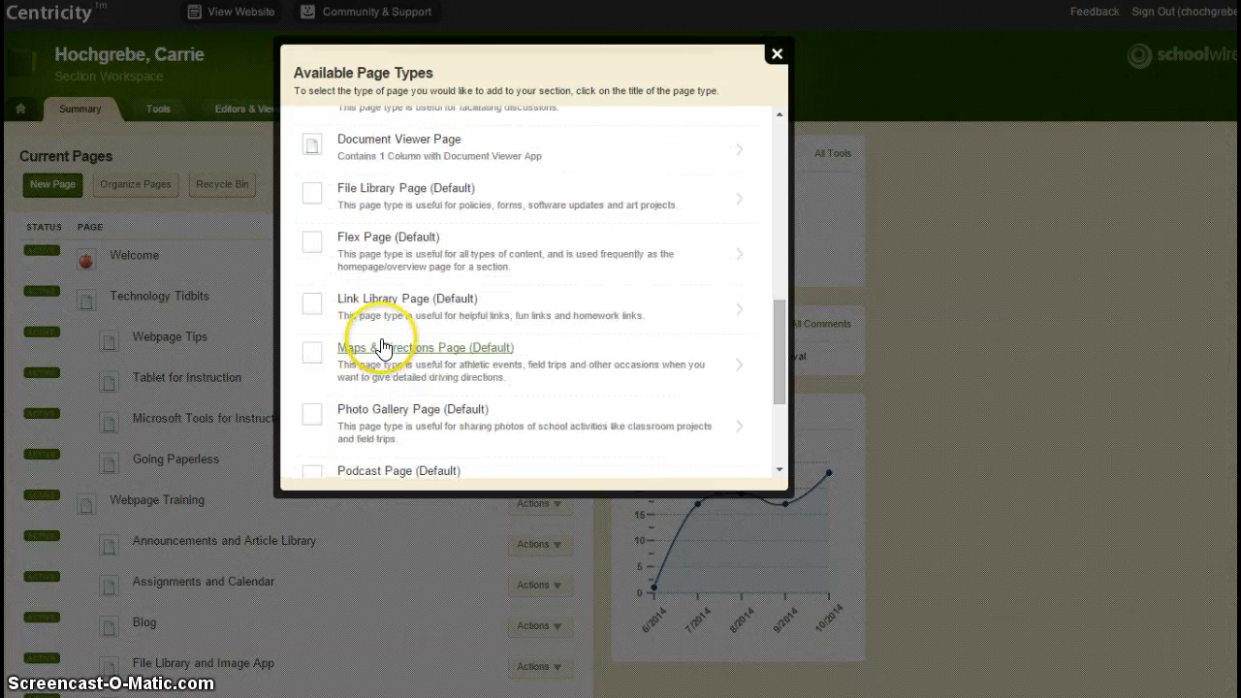
scroll(385, 348, "up", 7)
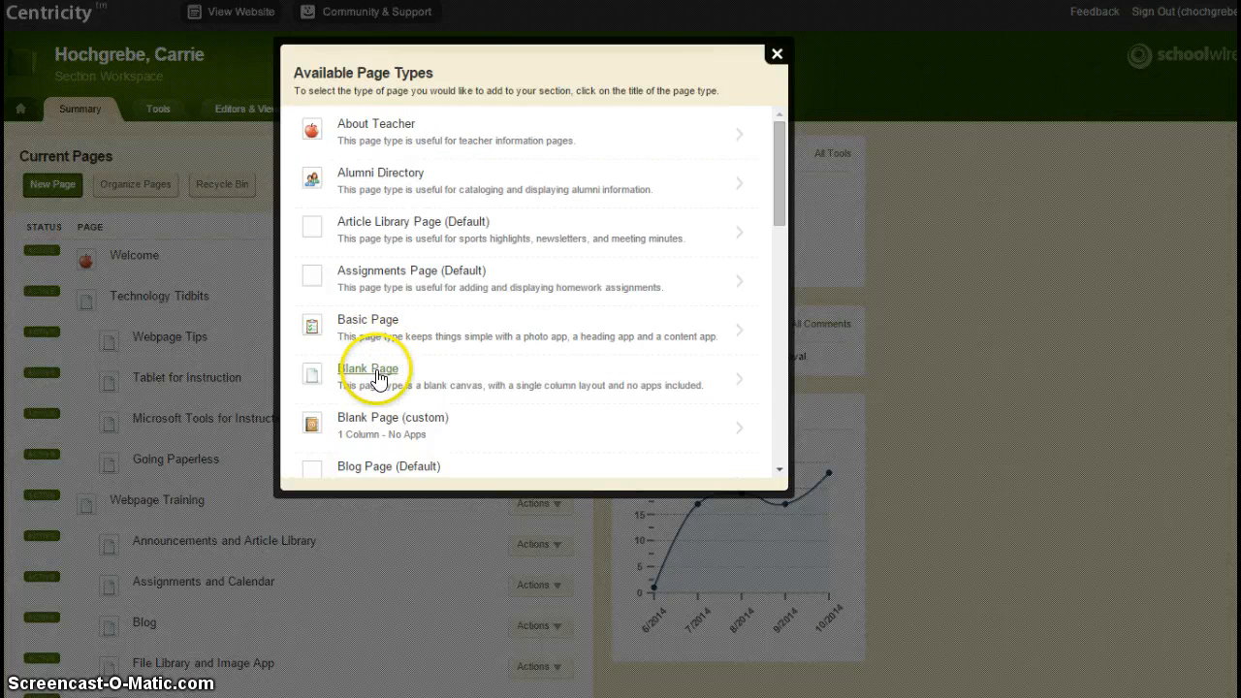
Step: Create a new Blank Page named Sample Page
left_click(377, 378)
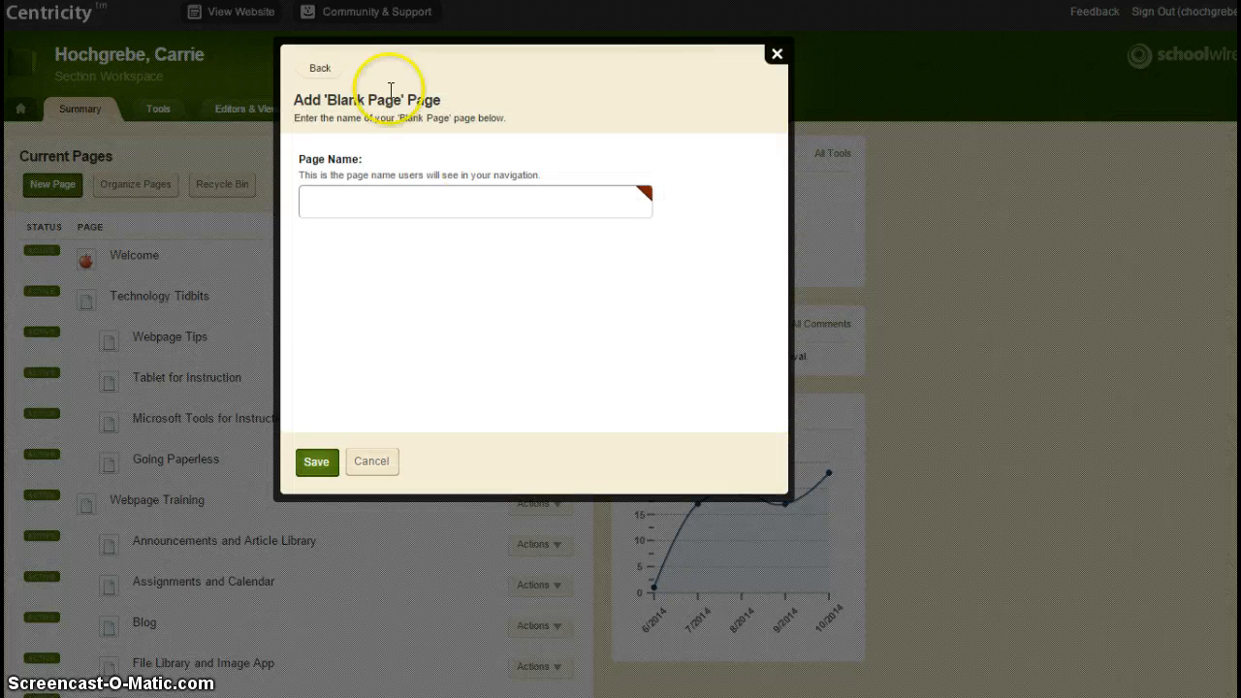
left_click(372, 196)
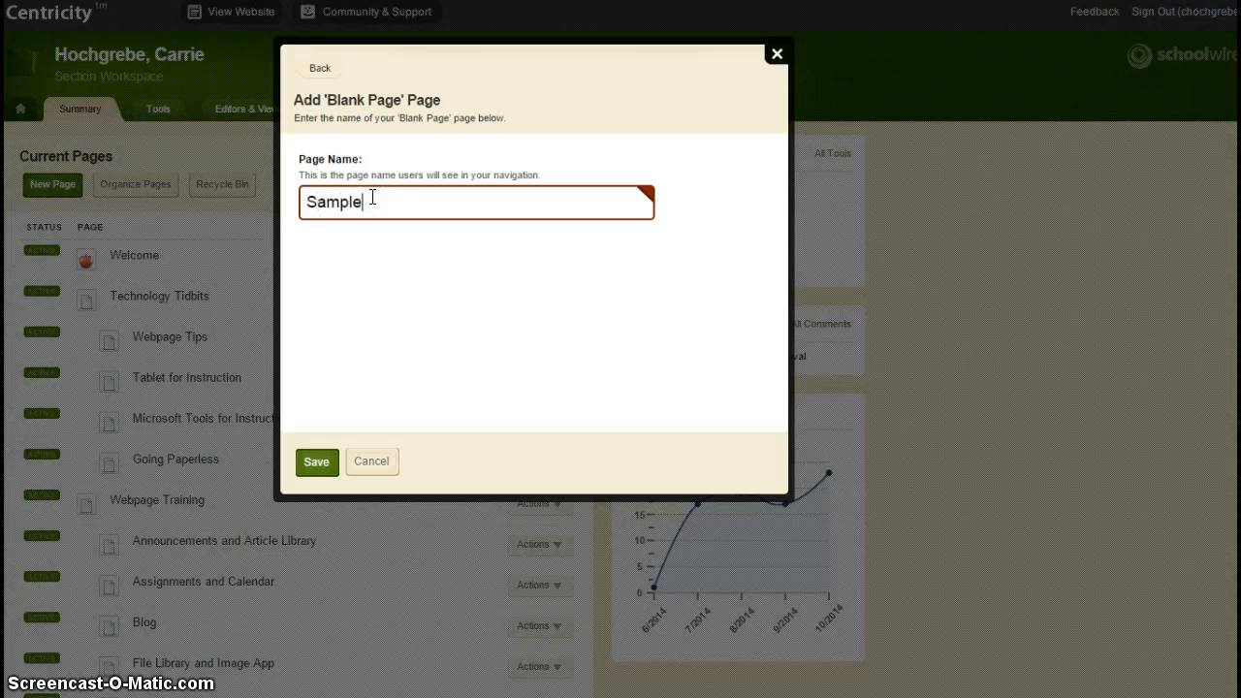
left_click(324, 462)
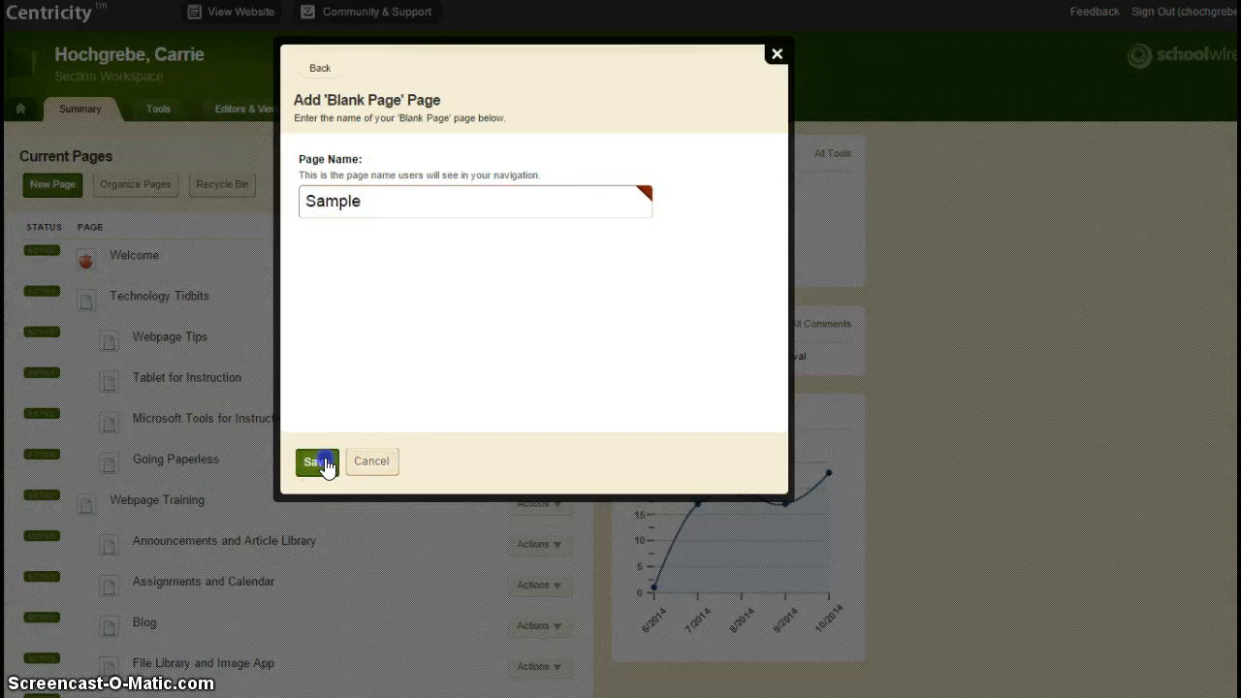
Step: Open Sample Page's summary and enter Manage Apps & Layout design mode
scroll(258, 529, "down", 4)
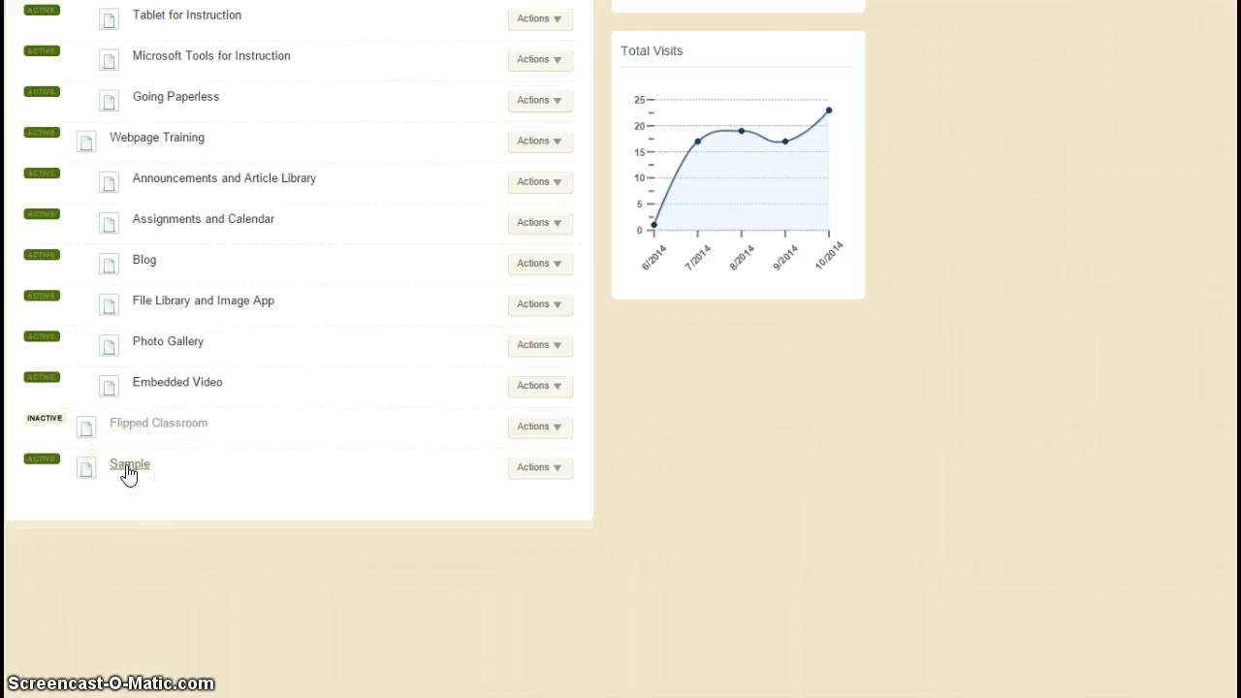
left_click(128, 466)
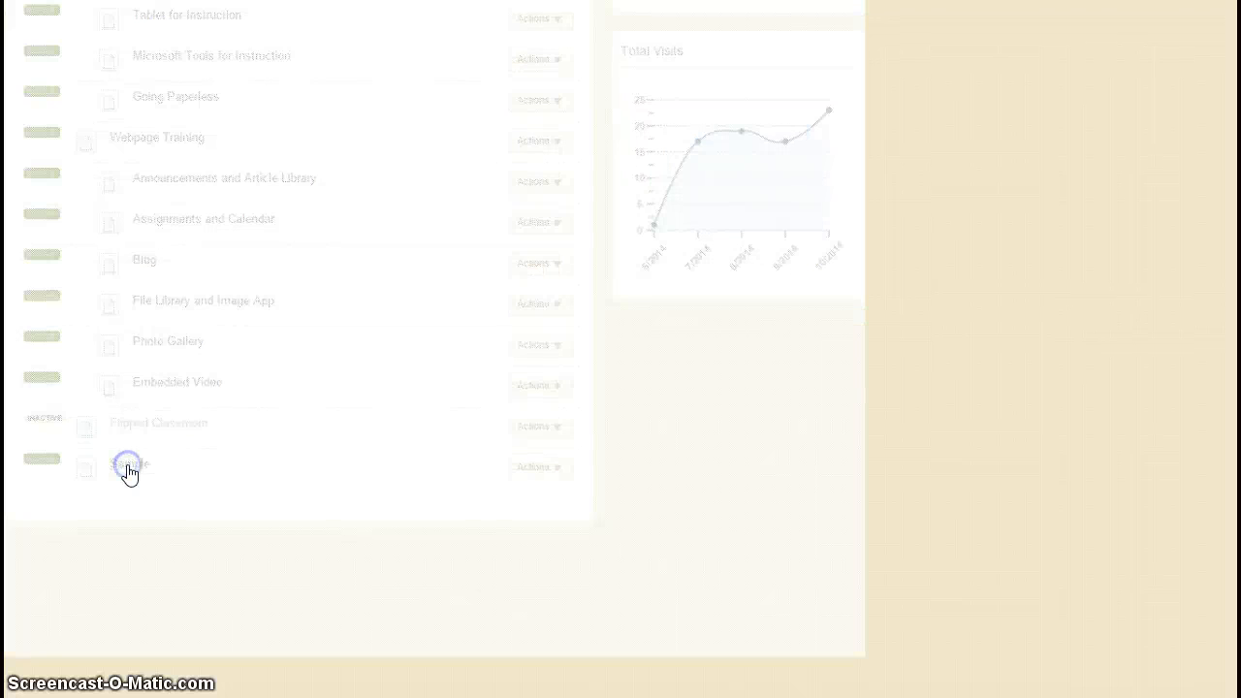
scroll(150, 444, "up", 4)
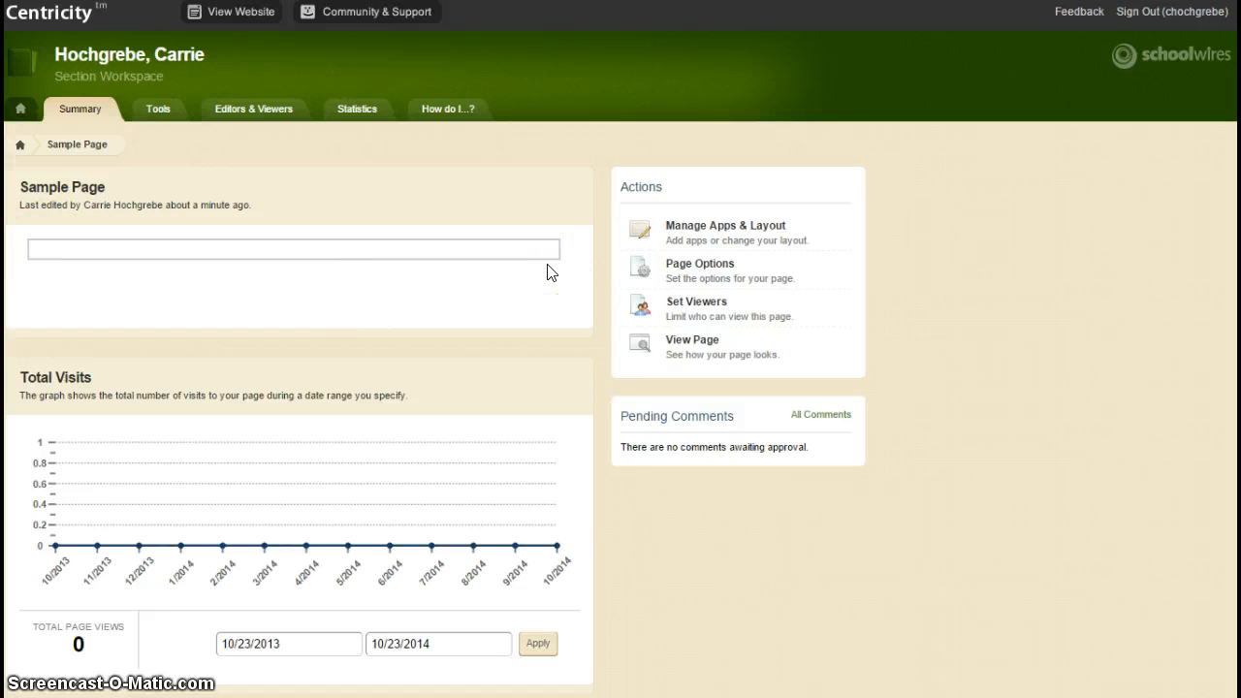
left_click(740, 233)
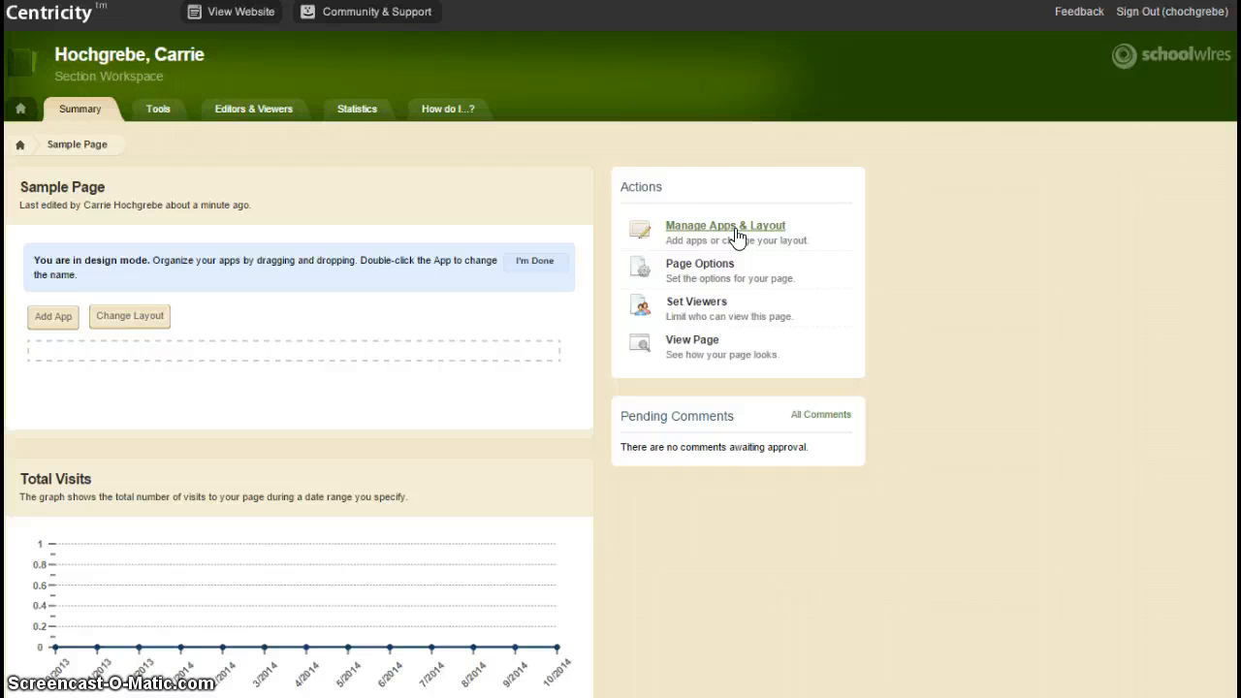
Step: Add an Assignment App to Sample Page, keeping its default name 'Assignment App'
left_click(707, 238)
left_click(47, 332)
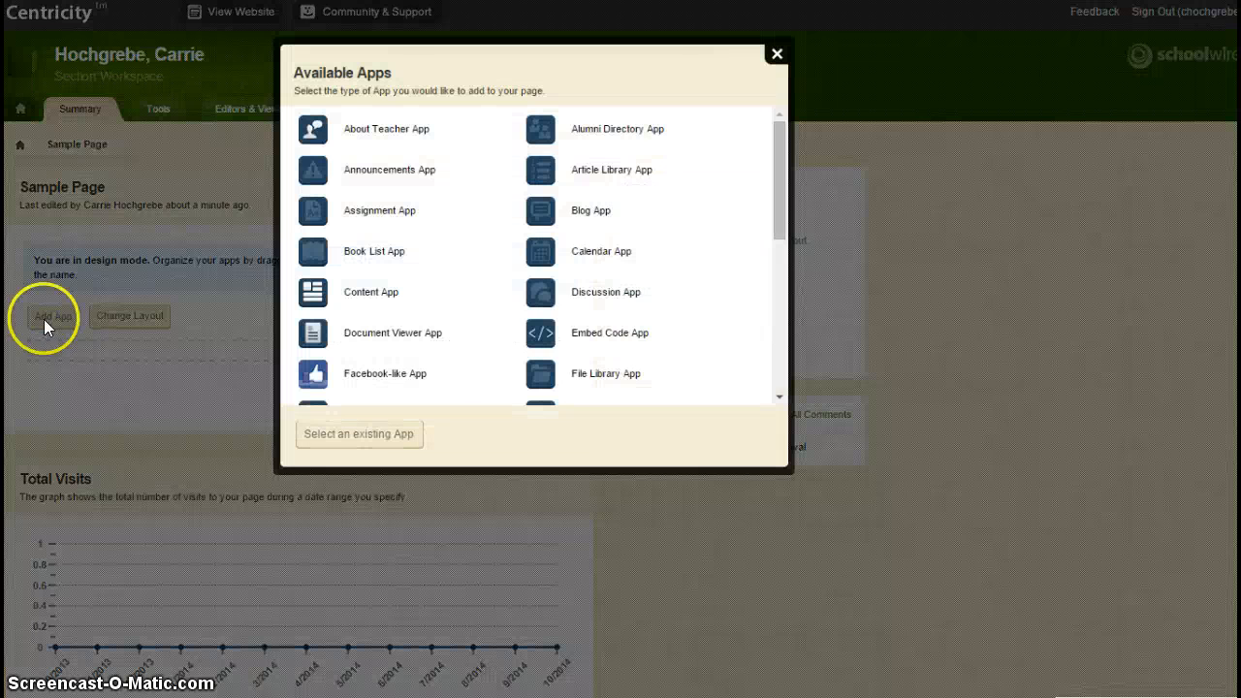
left_click(393, 212)
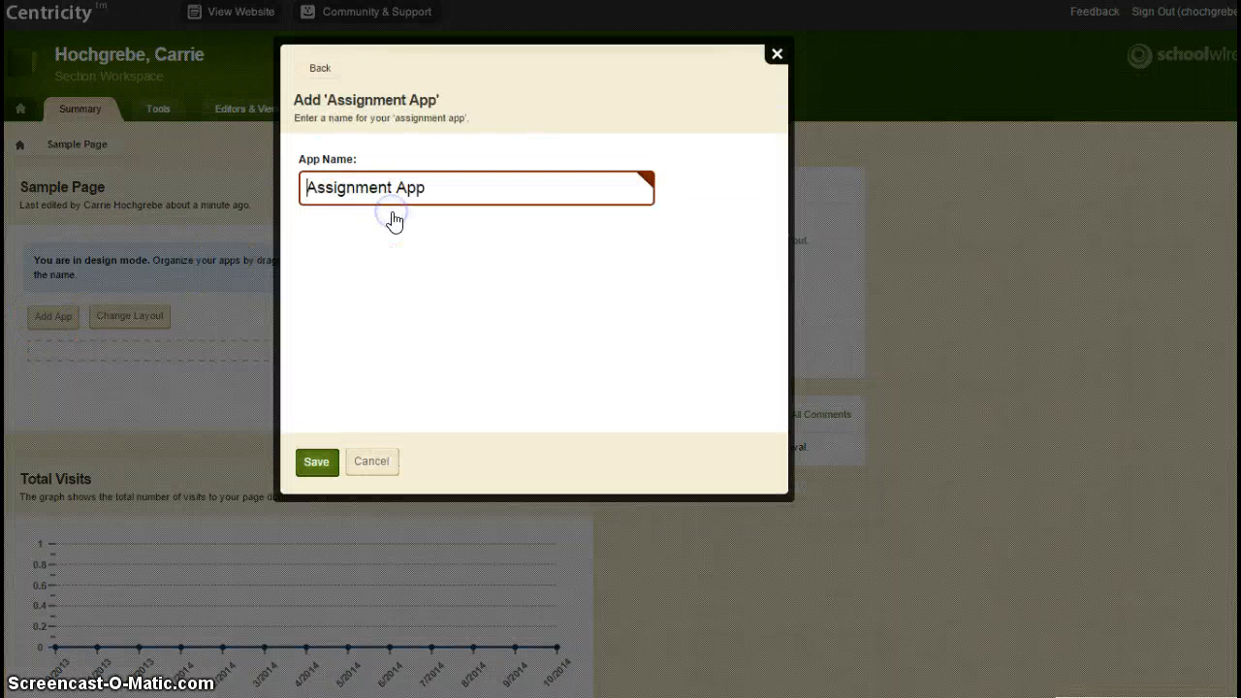
left_click(320, 463)
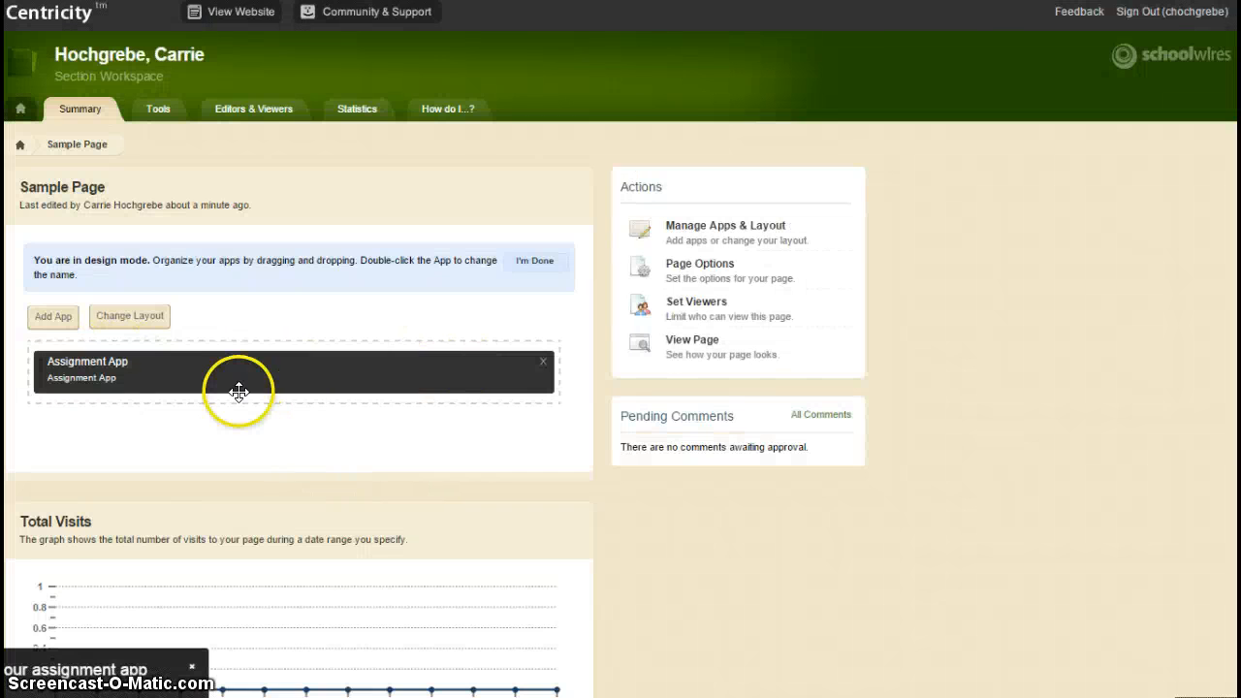
Step: Switch the Sample Page to the Right Sidebar layout
left_click(128, 318)
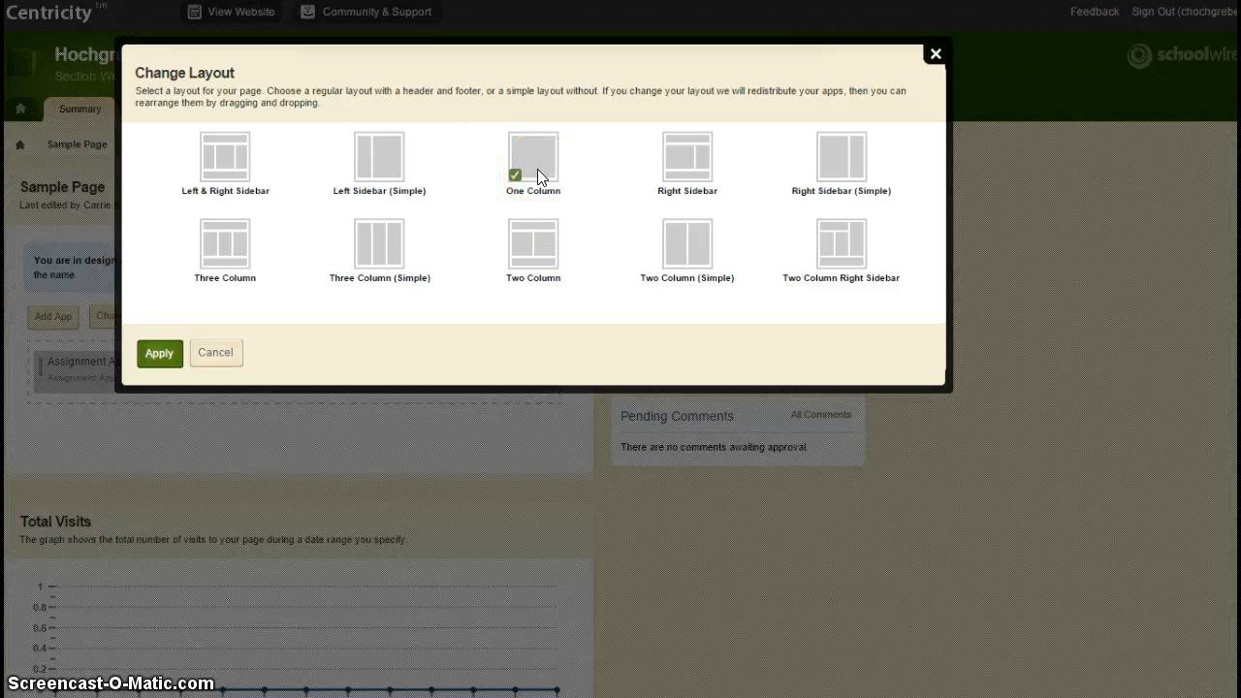
left_click(686, 158)
left_click(160, 353)
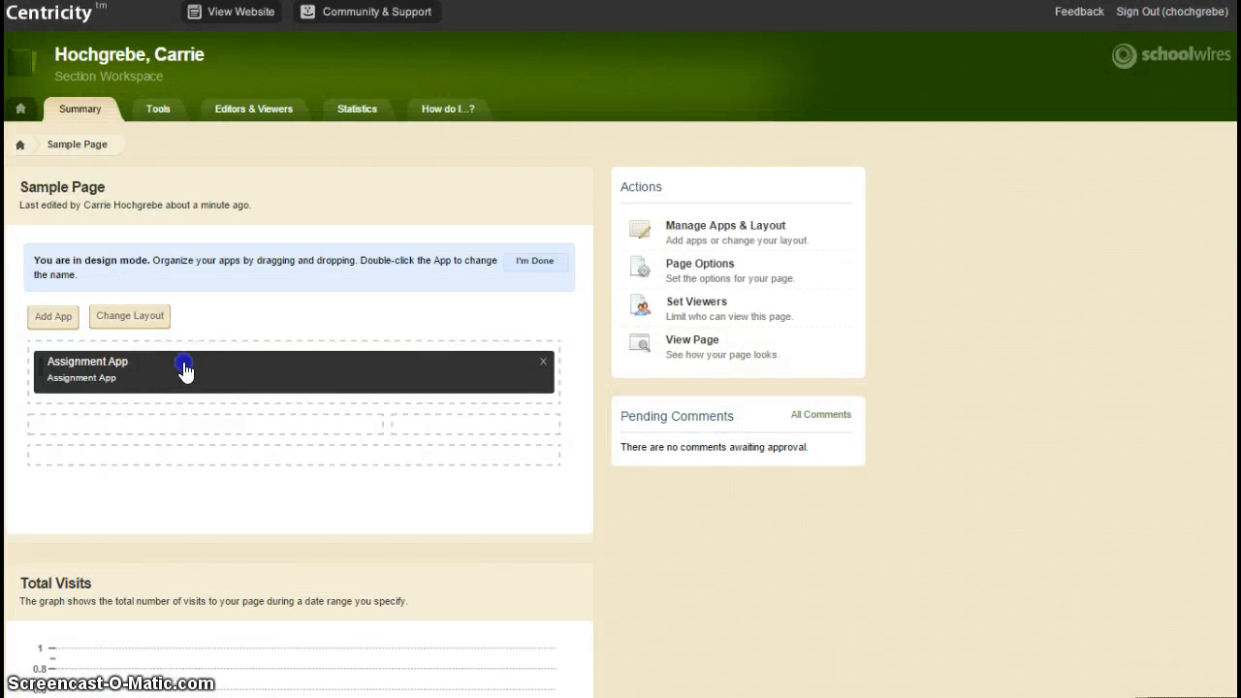
Step: Place the Assignment App in the top full-width slot and finish design mode
left_click_drag(186, 369, 145, 388)
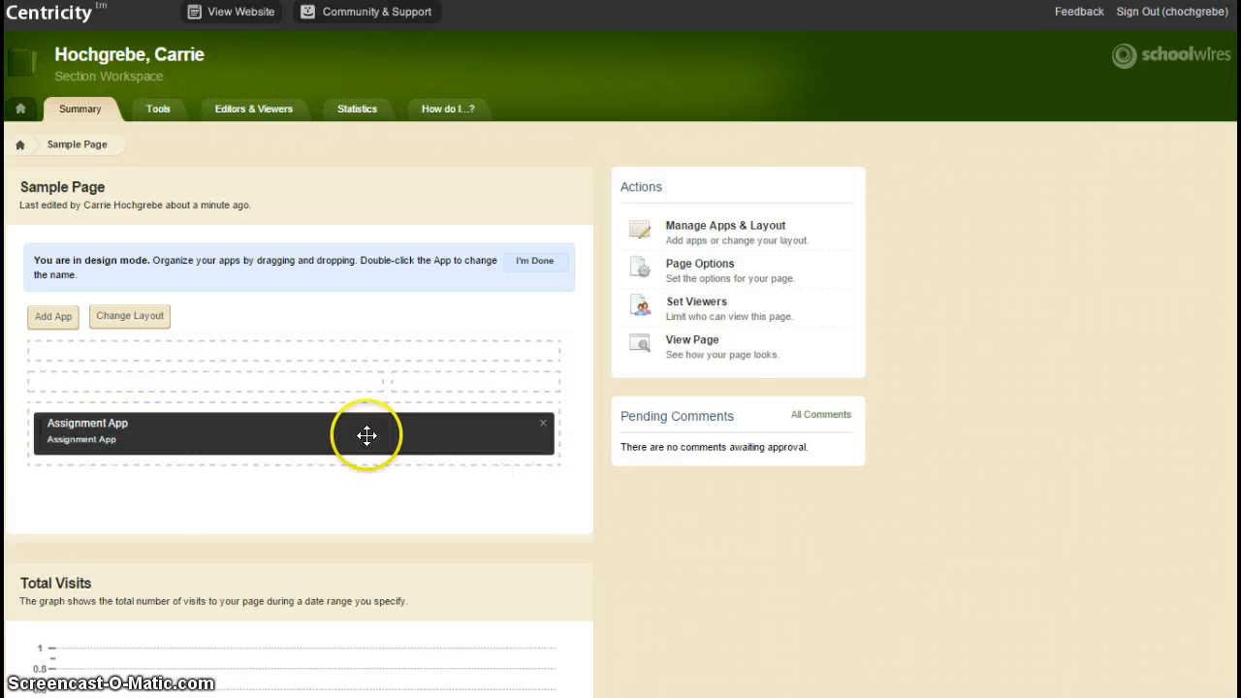
left_click_drag(271, 388, 479, 398)
left_click(202, 398)
left_click_drag(395, 347, 393, 346)
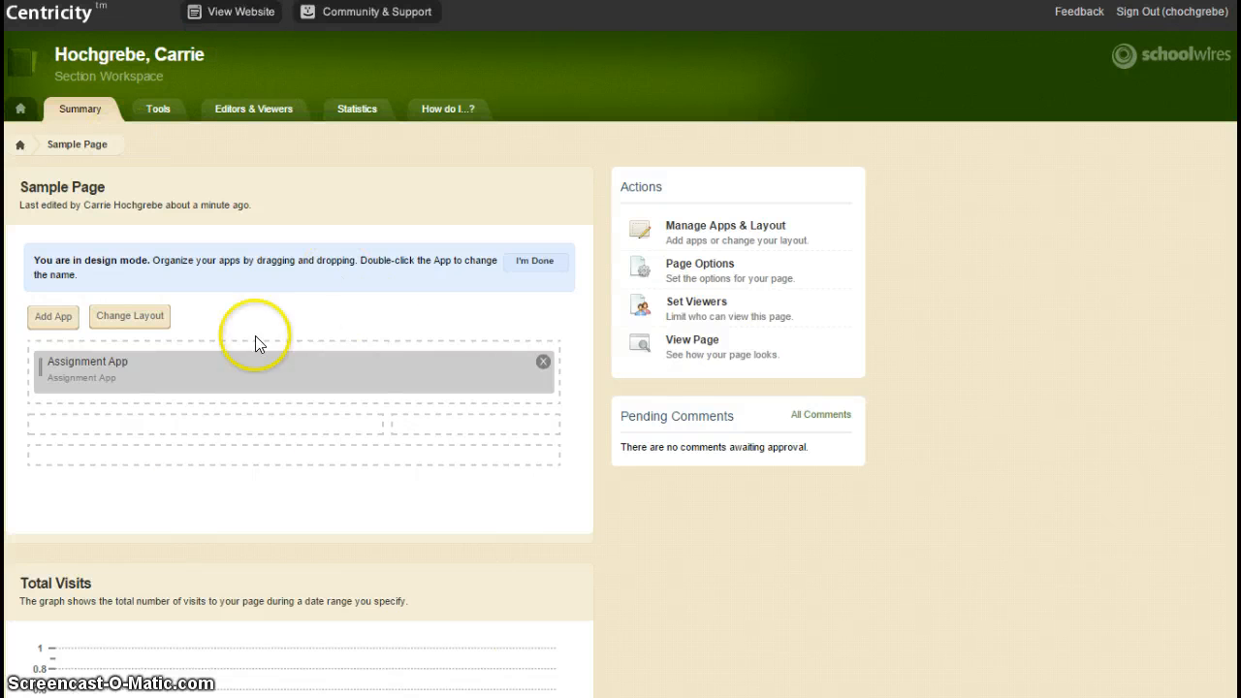
left_click(535, 269)
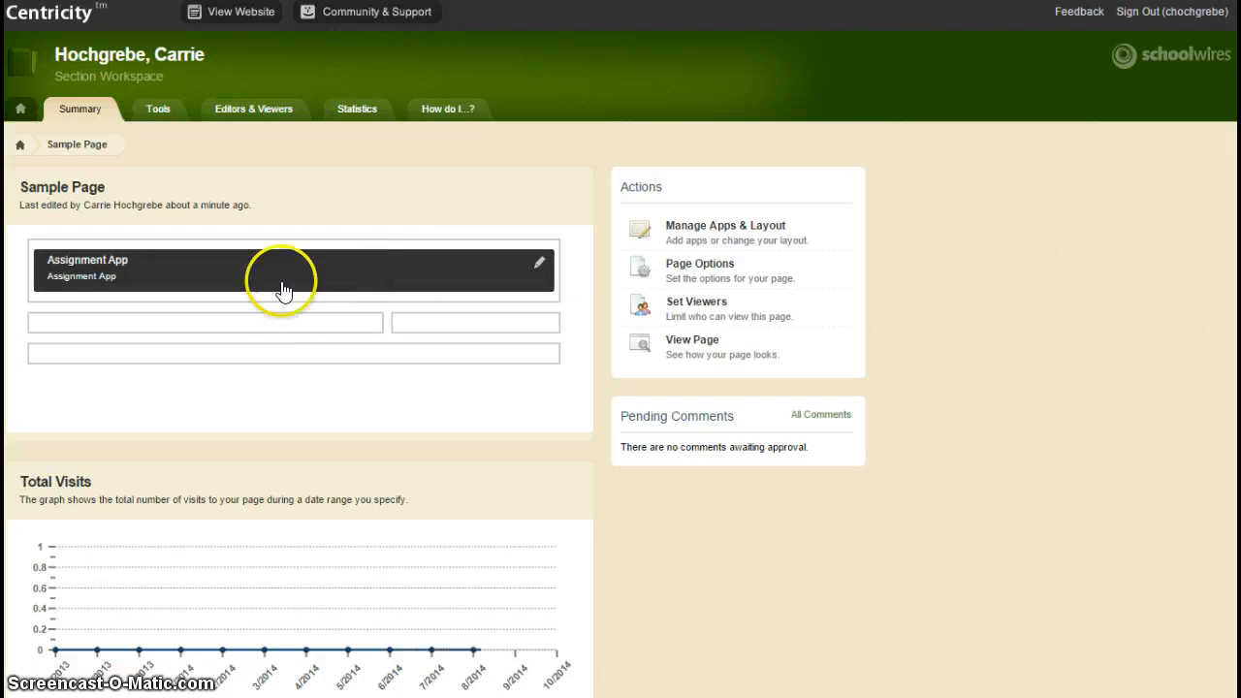
Step: Clear the stray text selection and open the Assignment App for management
left_click_drag(282, 263, 262, 321)
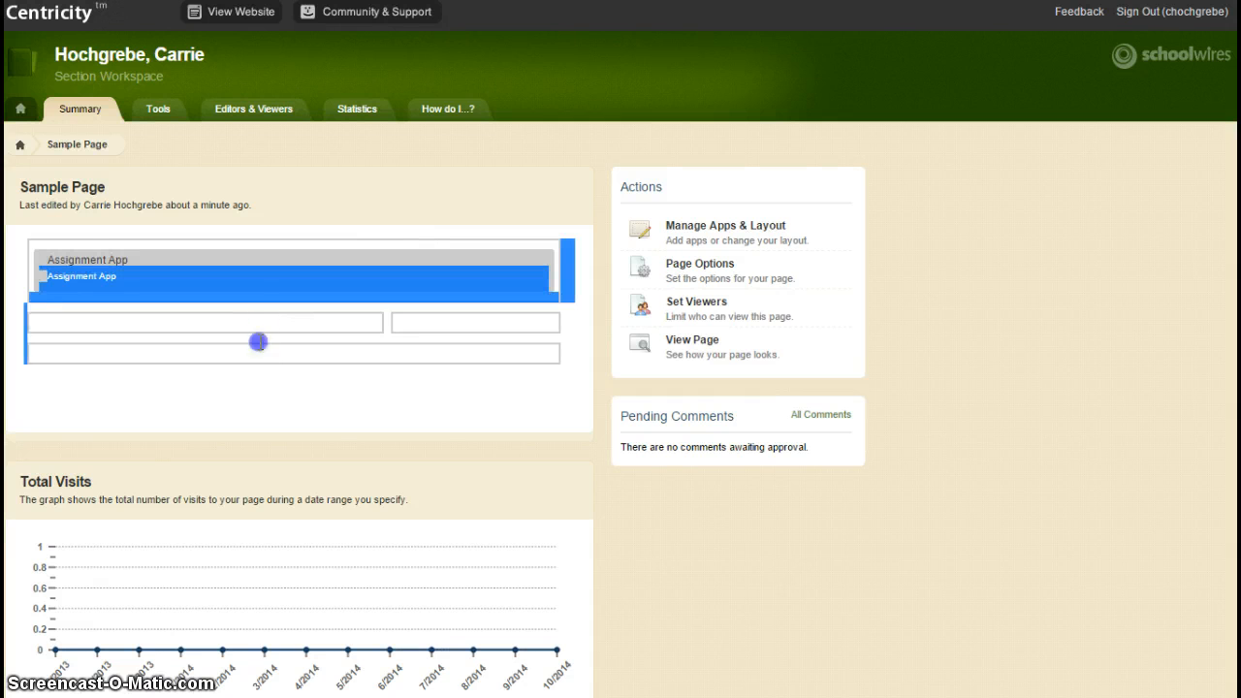
mouse_move(263, 347)
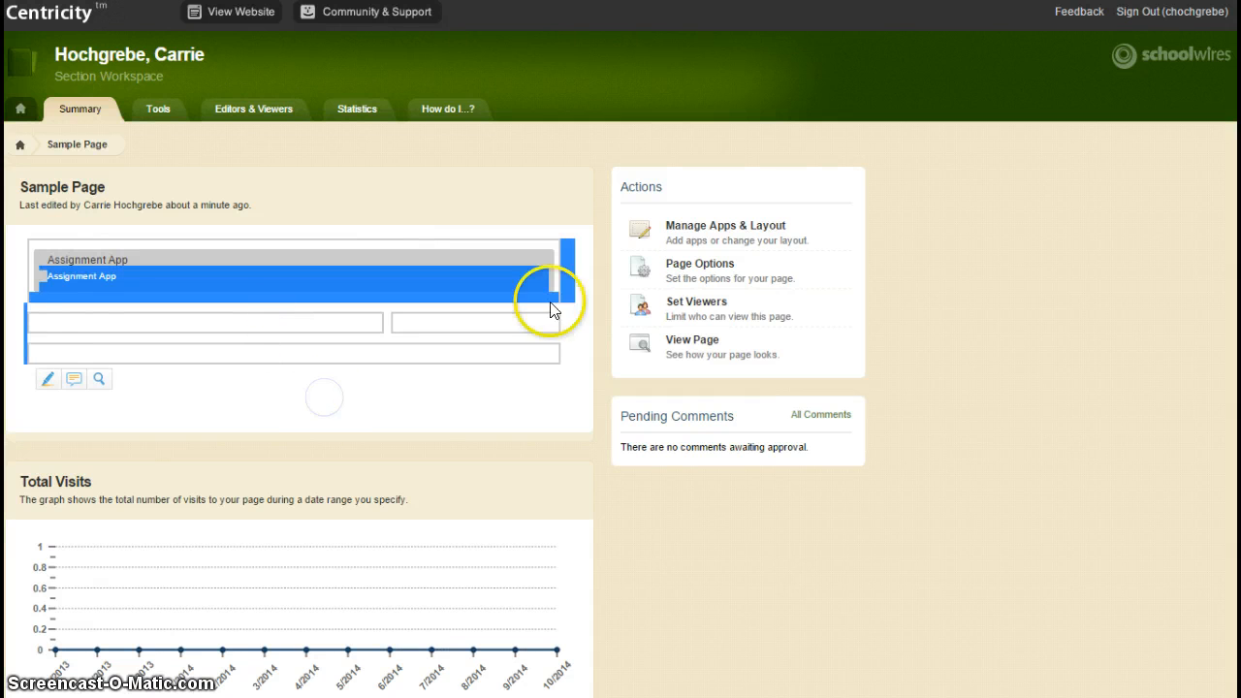
left_click(556, 225)
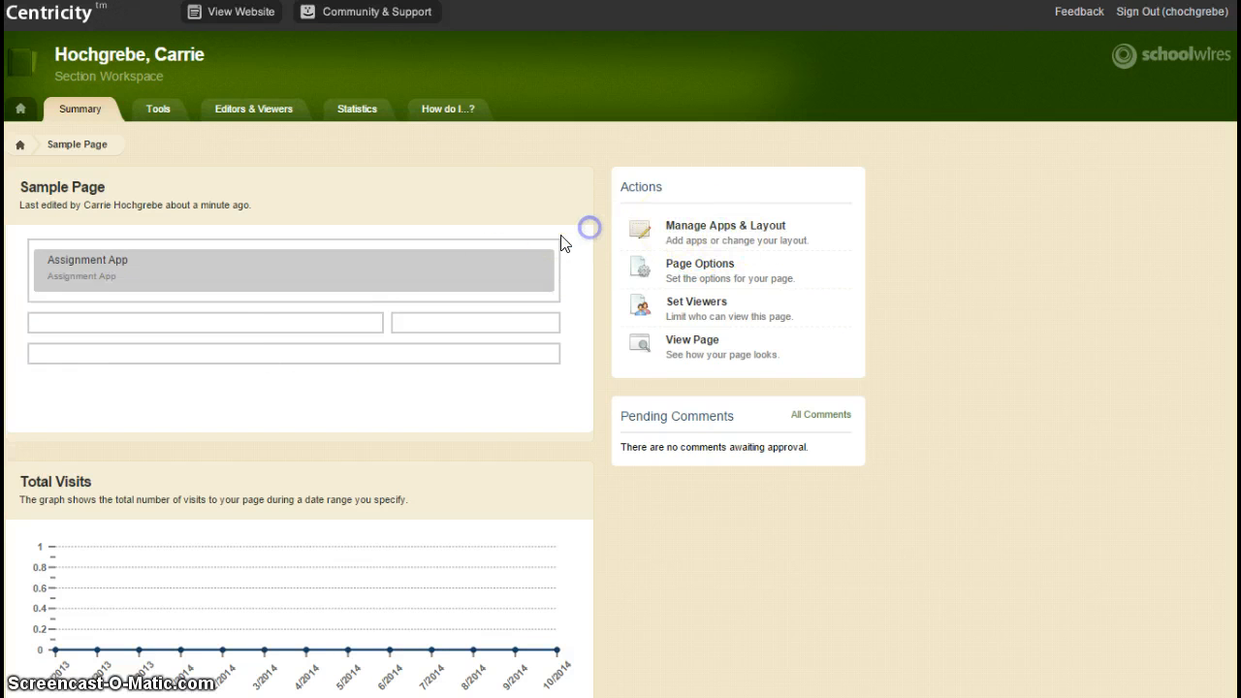
left_click(251, 276)
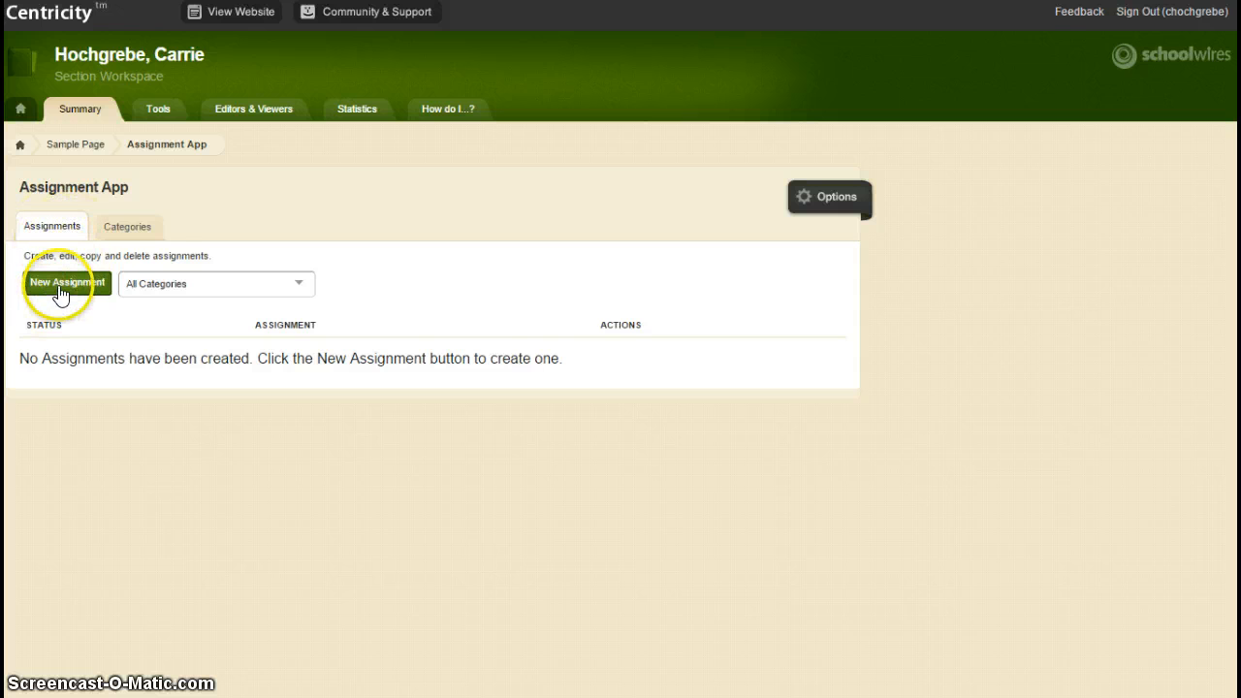
Step: Create the Homework and Test categories, then start a new assignment from the list
left_click(132, 229)
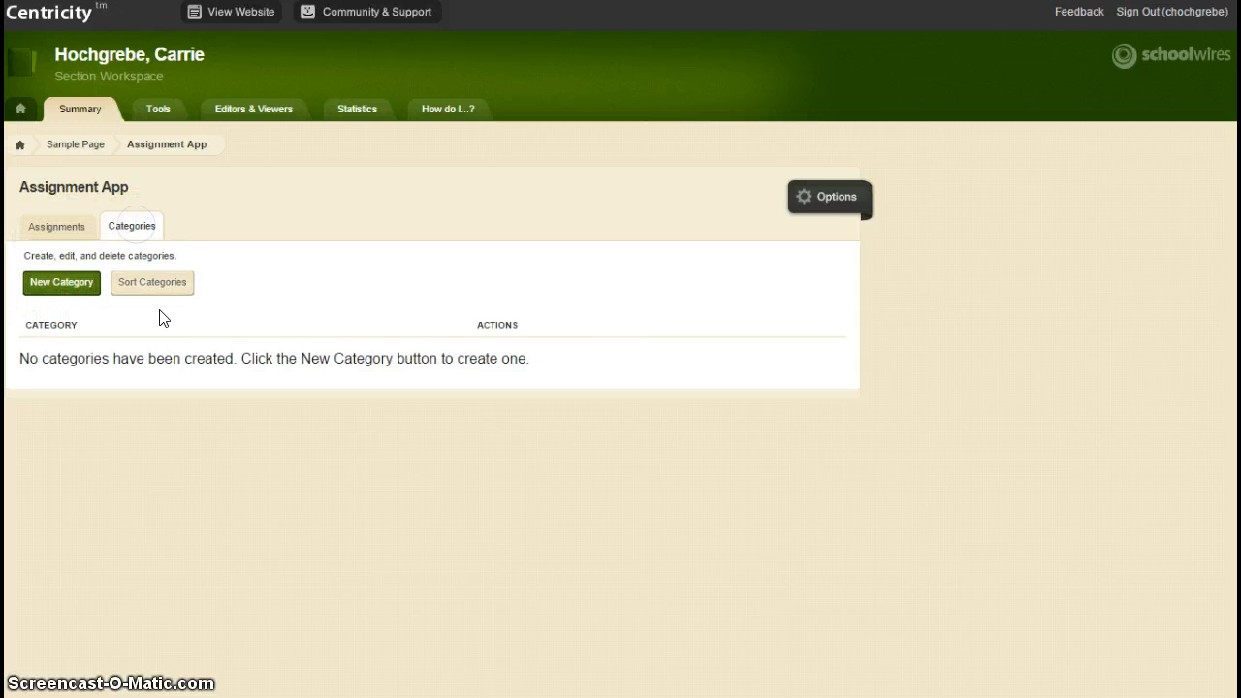
left_click(72, 289)
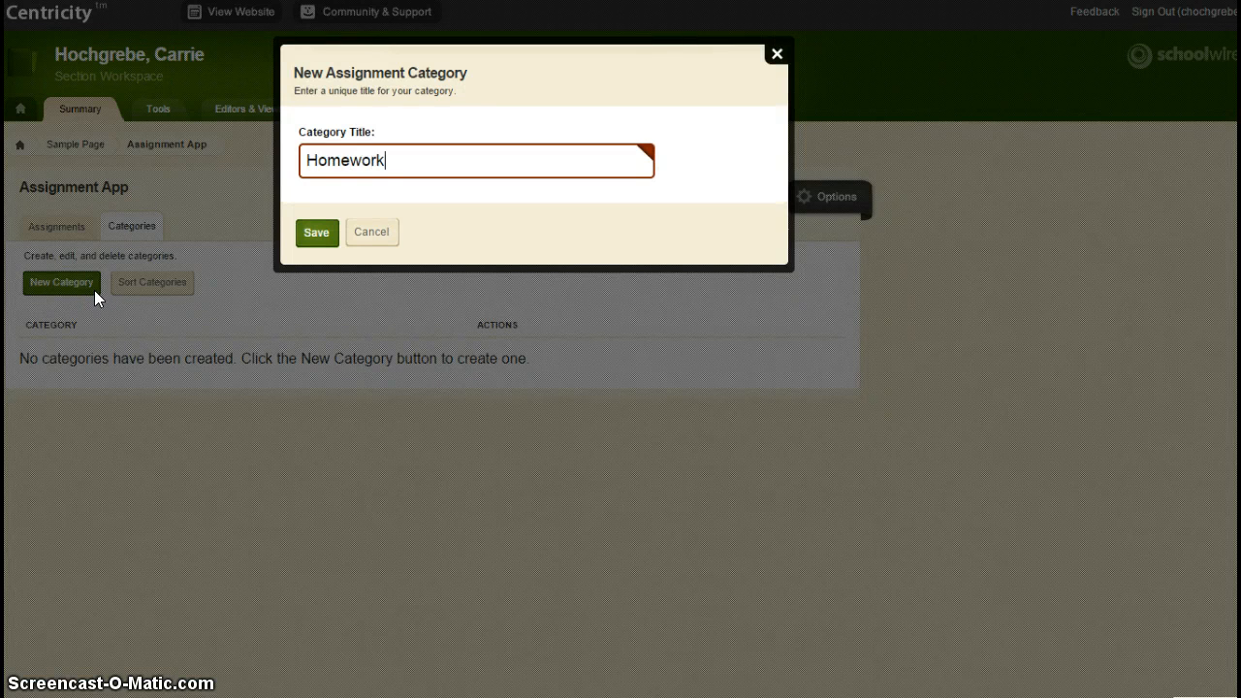
left_click(320, 233)
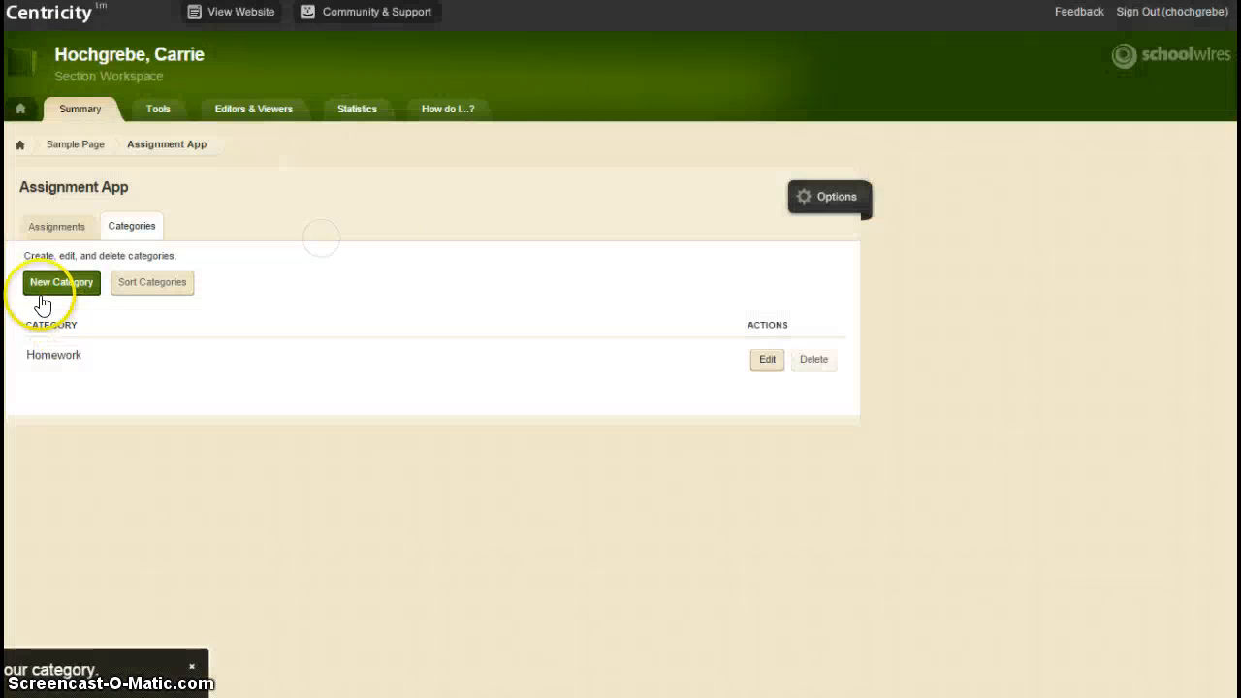
left_click(48, 281)
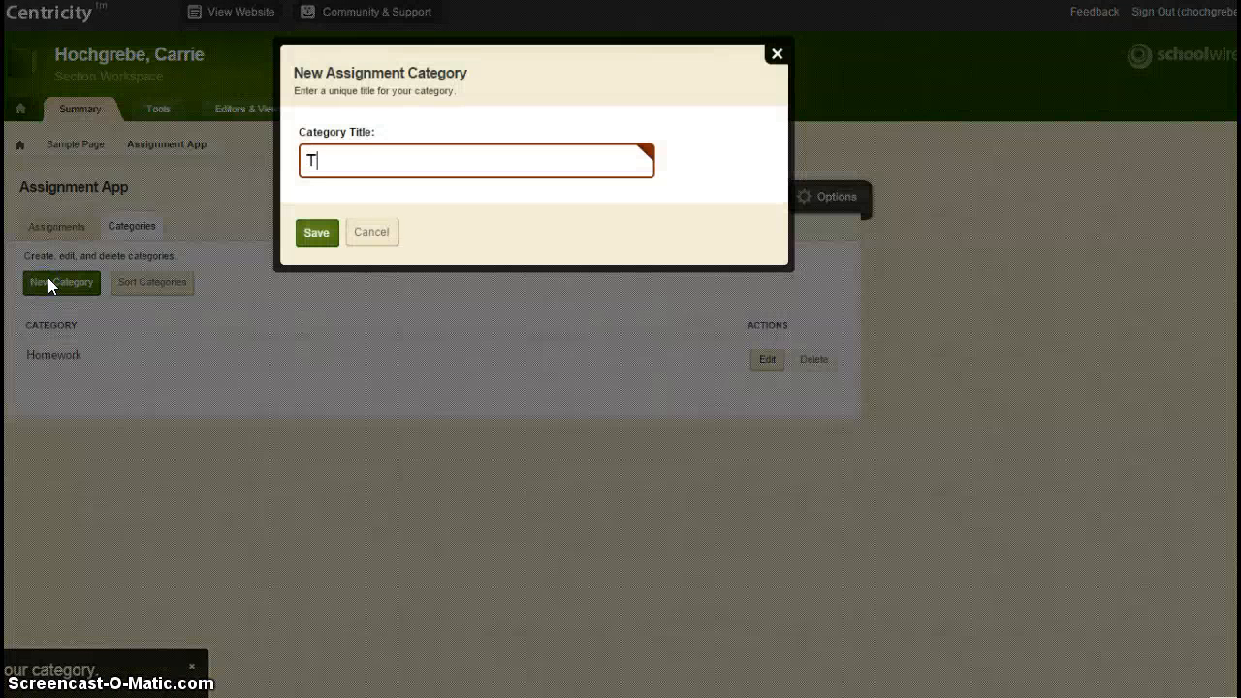
left_click(308, 235)
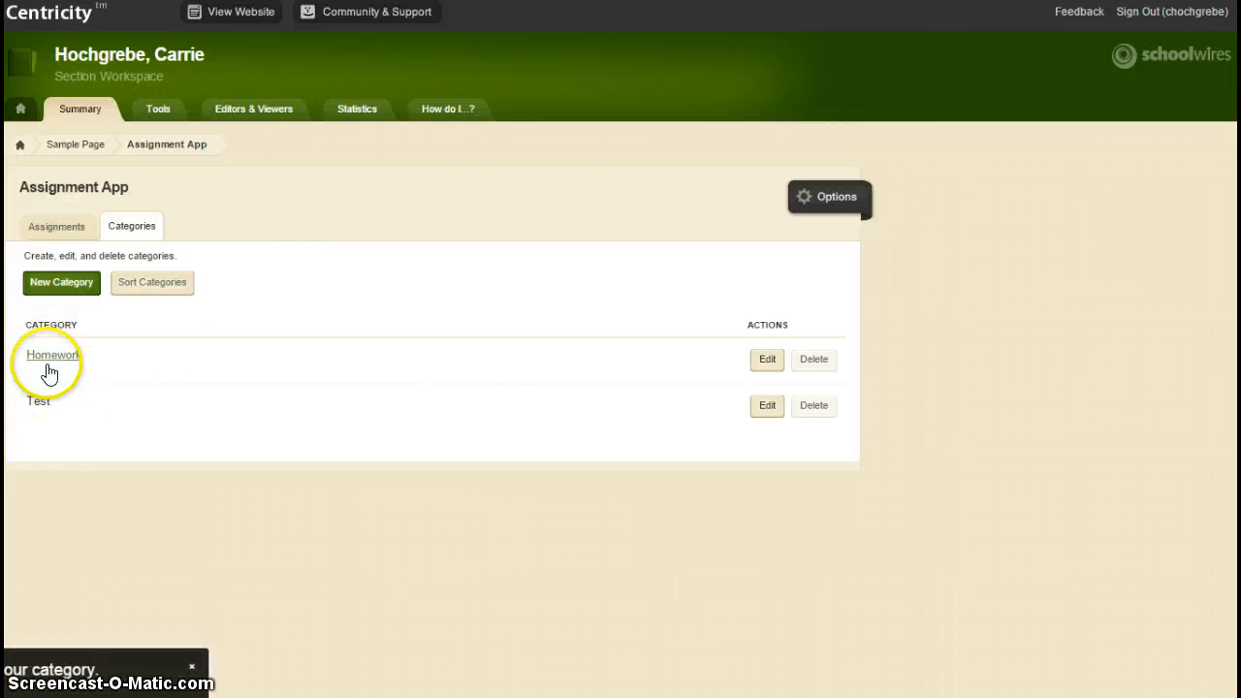
left_click(61, 226)
left_click(72, 282)
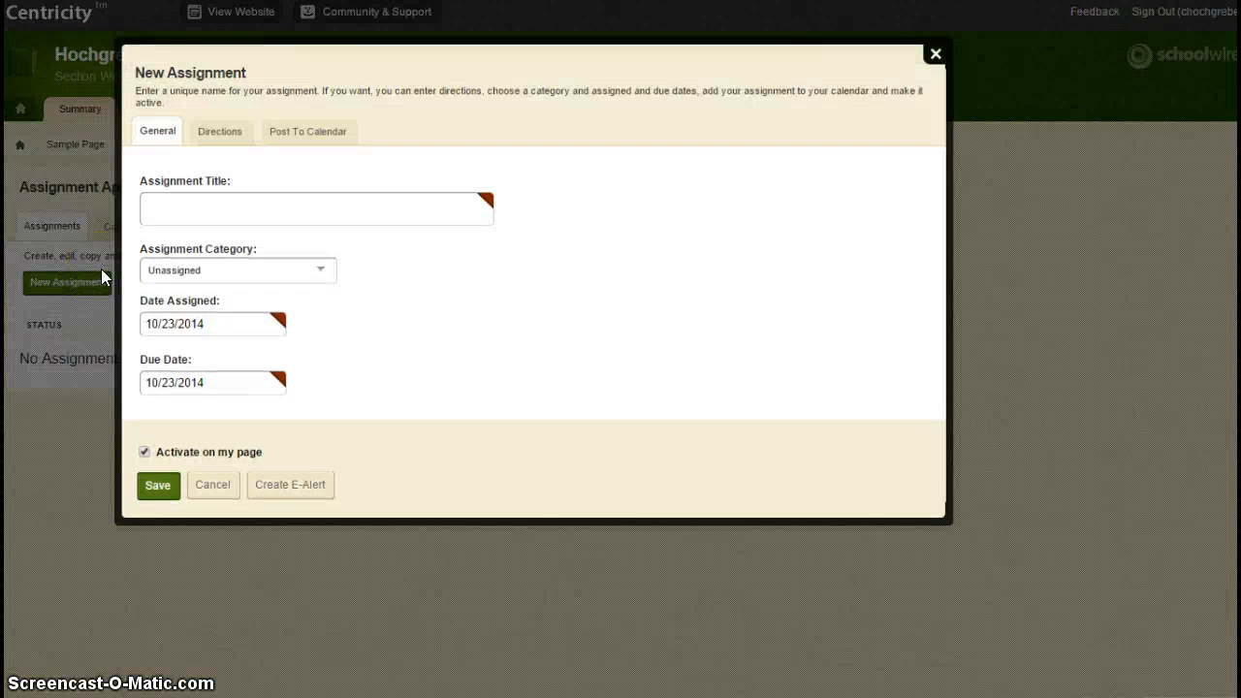
Step: Title the new assignment 'Assignment #1' and file it under Homework
left_click(293, 206)
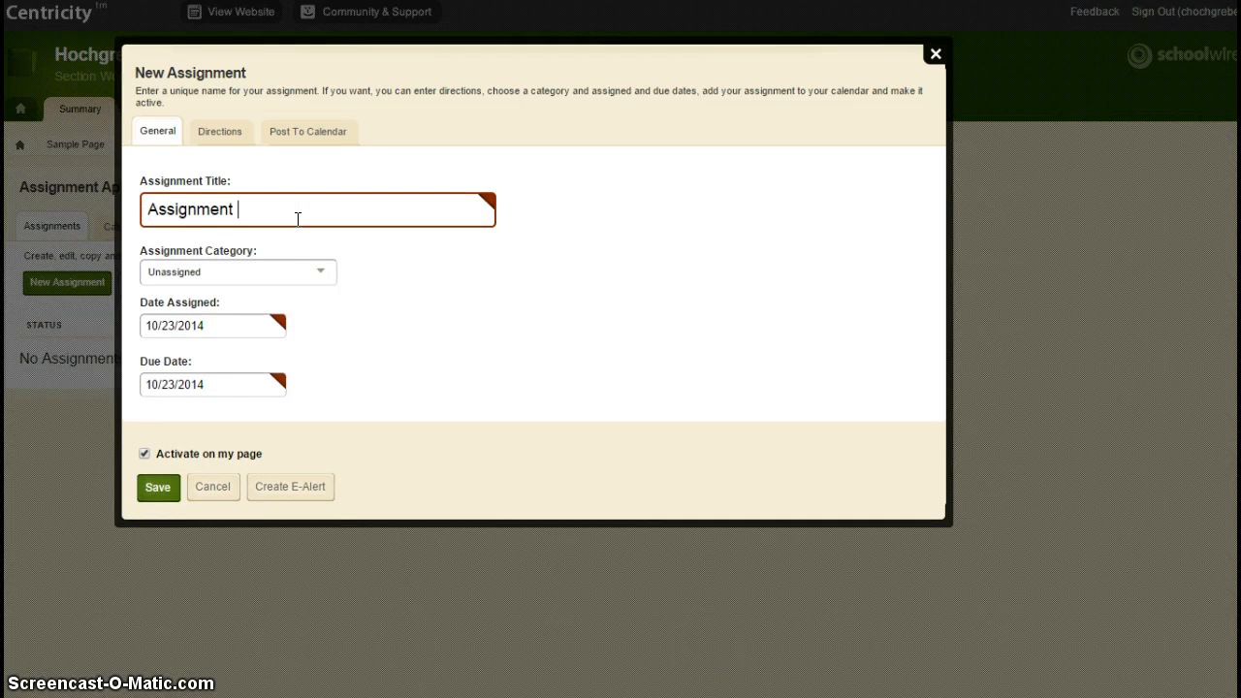
type("Assignment #1")
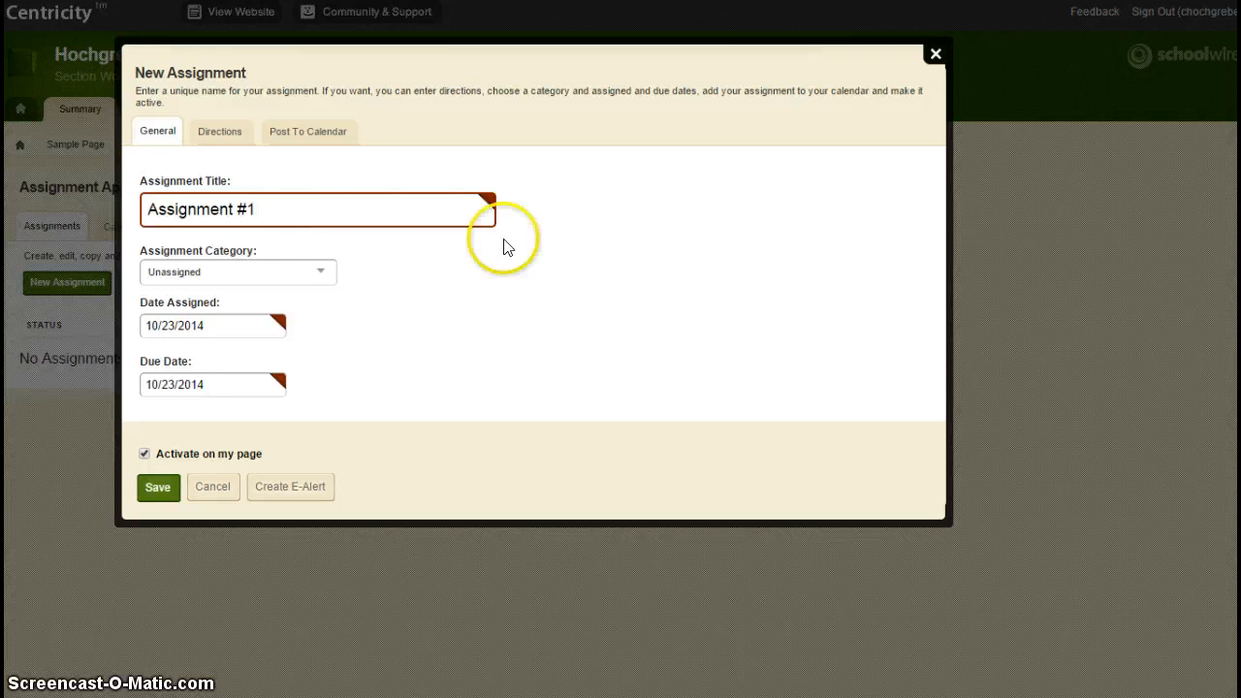
left_click(298, 272)
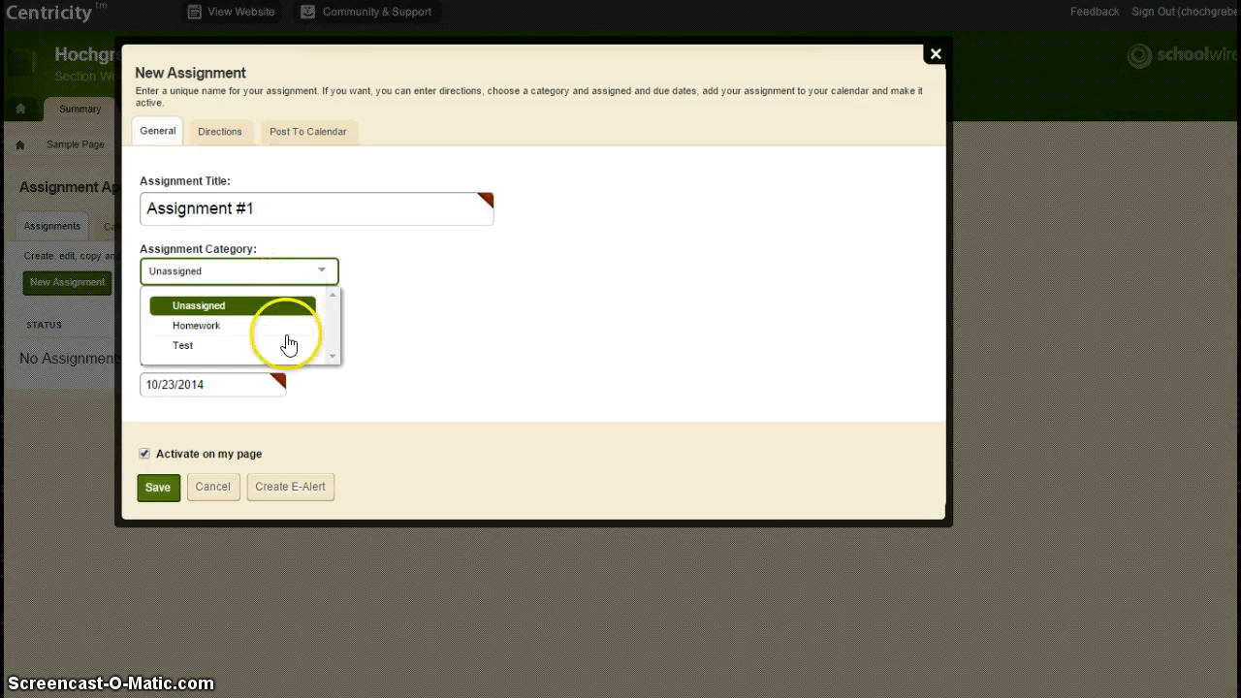
left_click(286, 334)
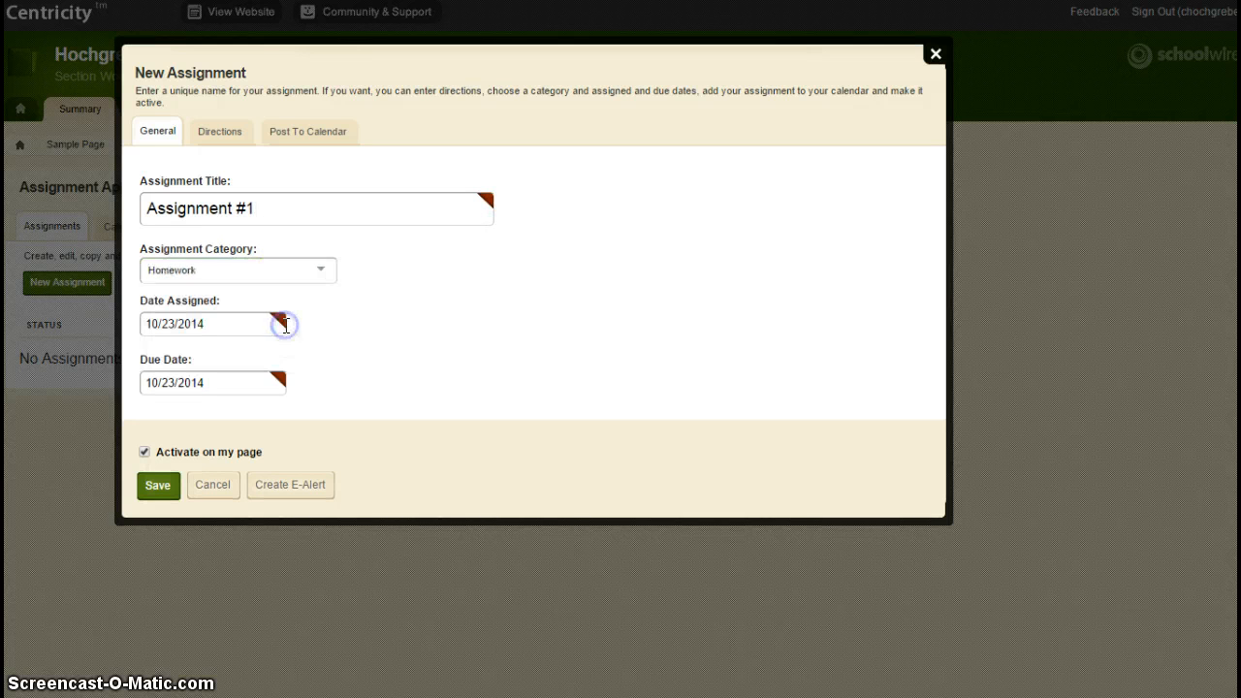
Step: Set the due date to 10/24/2014 and begin the assignment's directions
left_click_drag(288, 203, 10, 211)
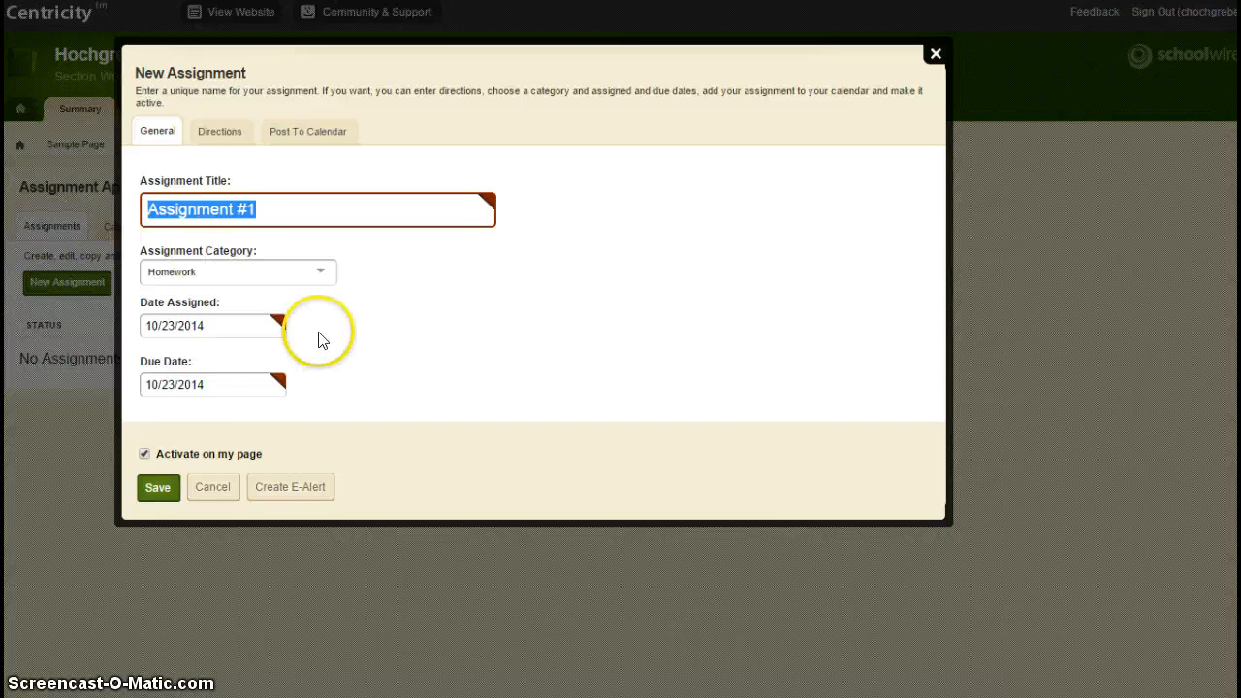
left_click(276, 385)
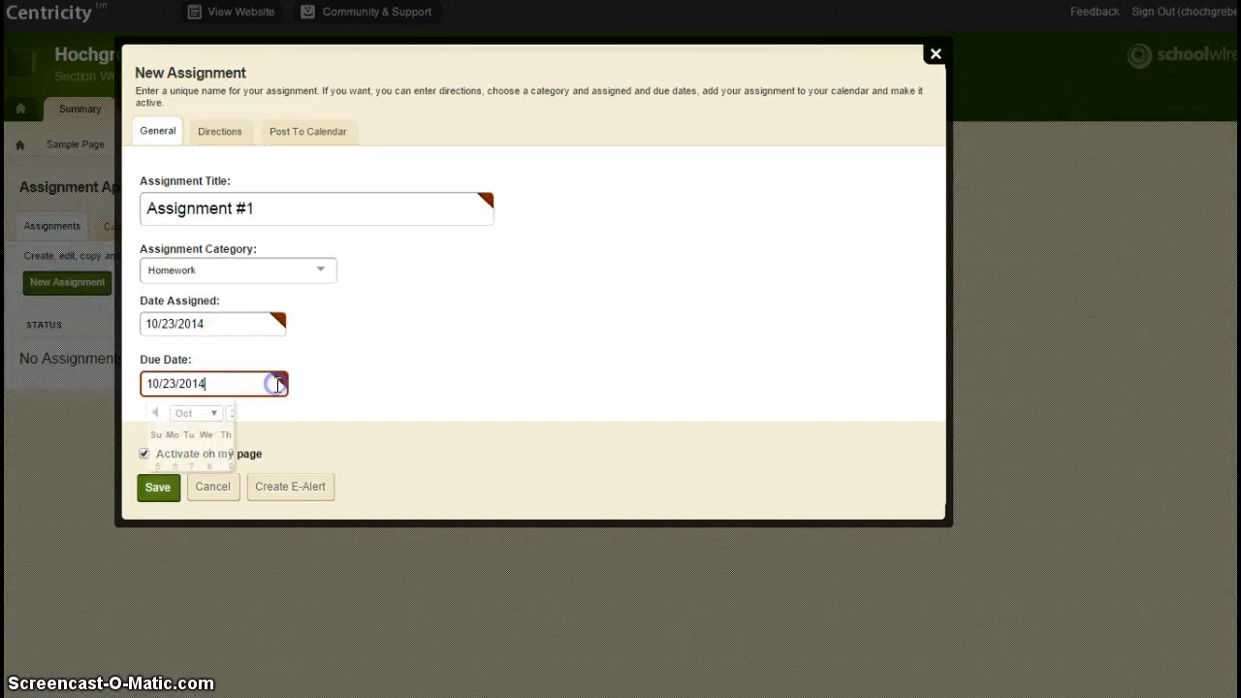
left_click(296, 505)
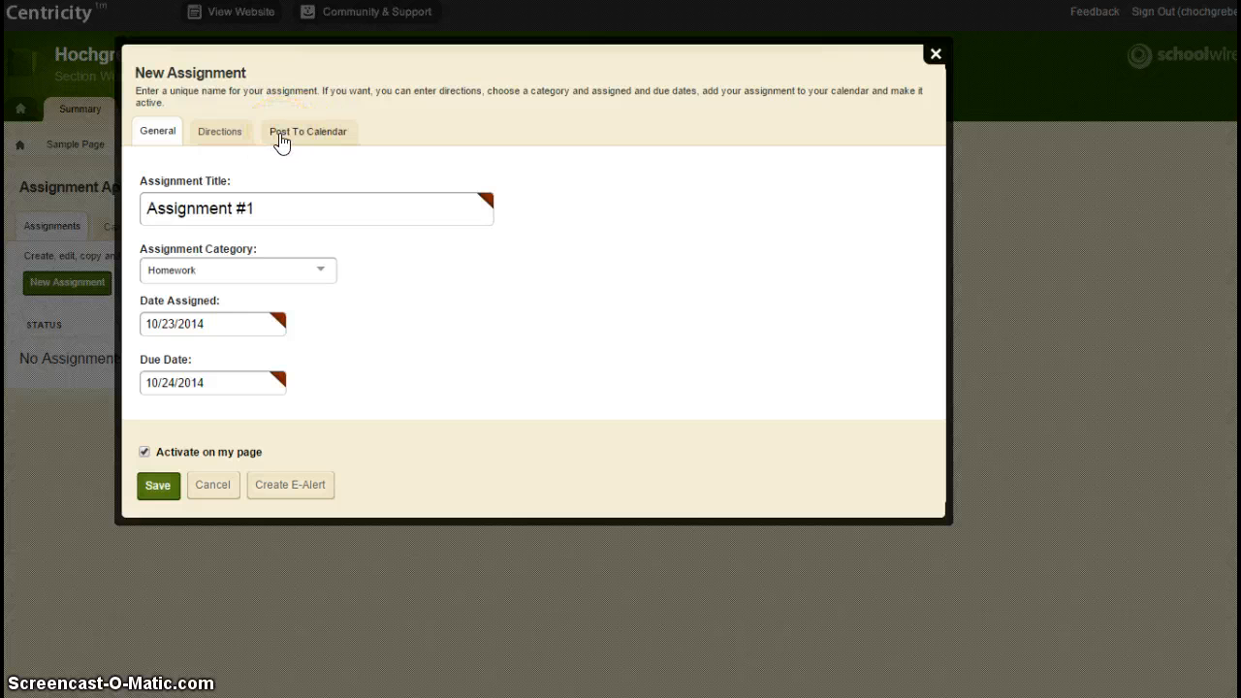
left_click(235, 138)
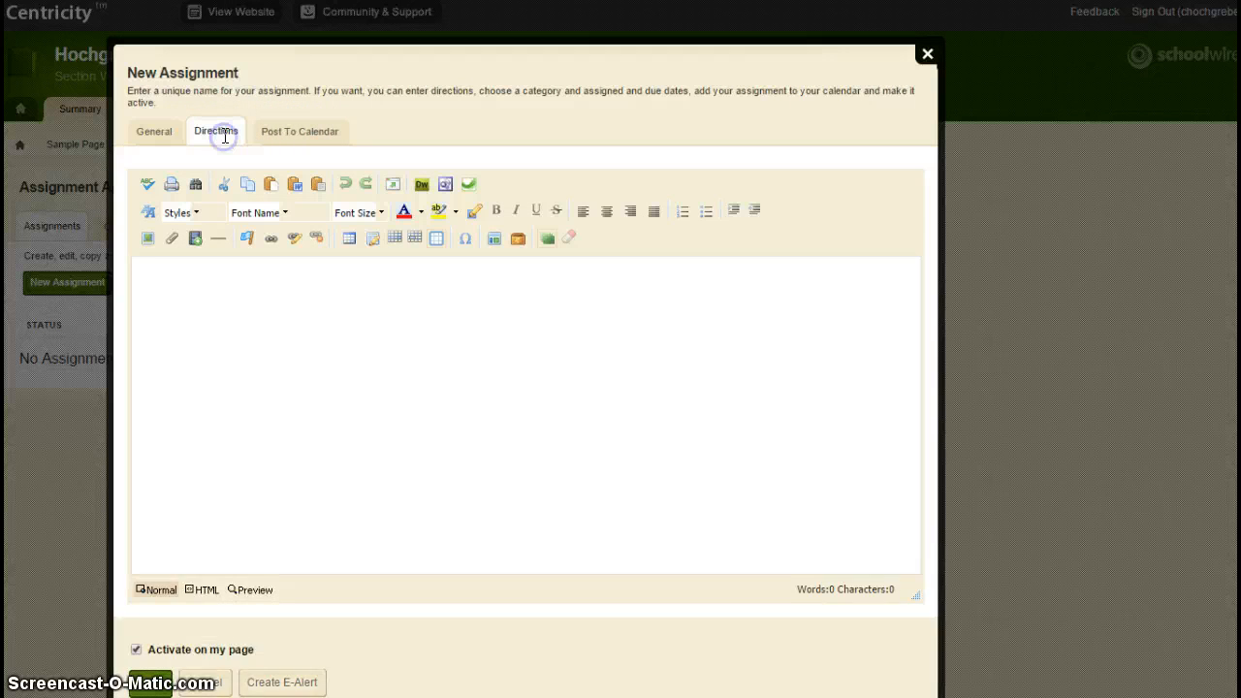
left_click(247, 333)
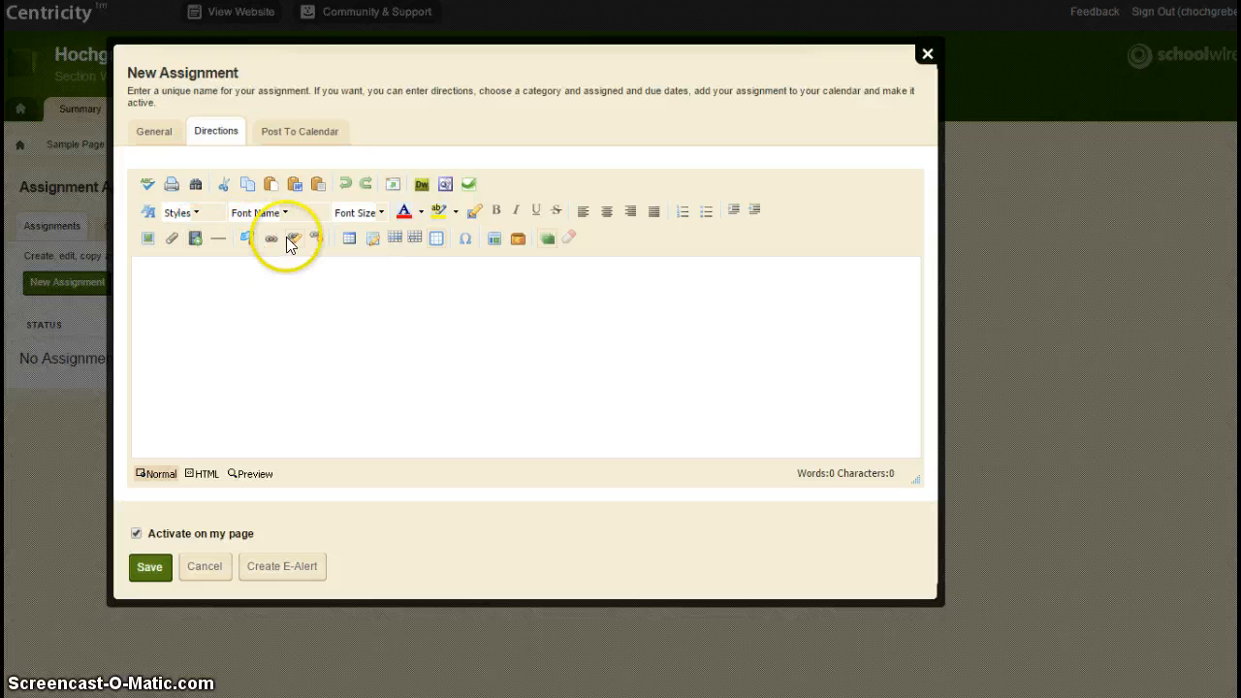
Step: Save Assignment #1 without posting it to the calendar, then preview the district website
left_click(304, 131)
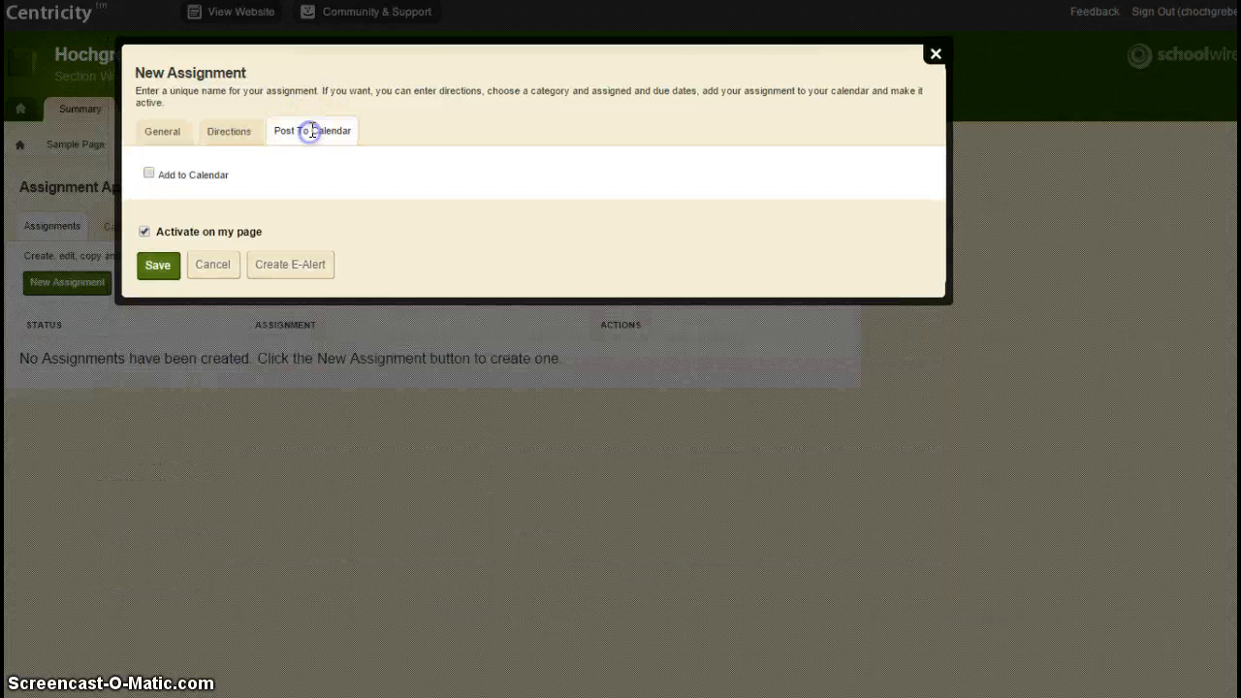
left_click(156, 176)
left_click(160, 136)
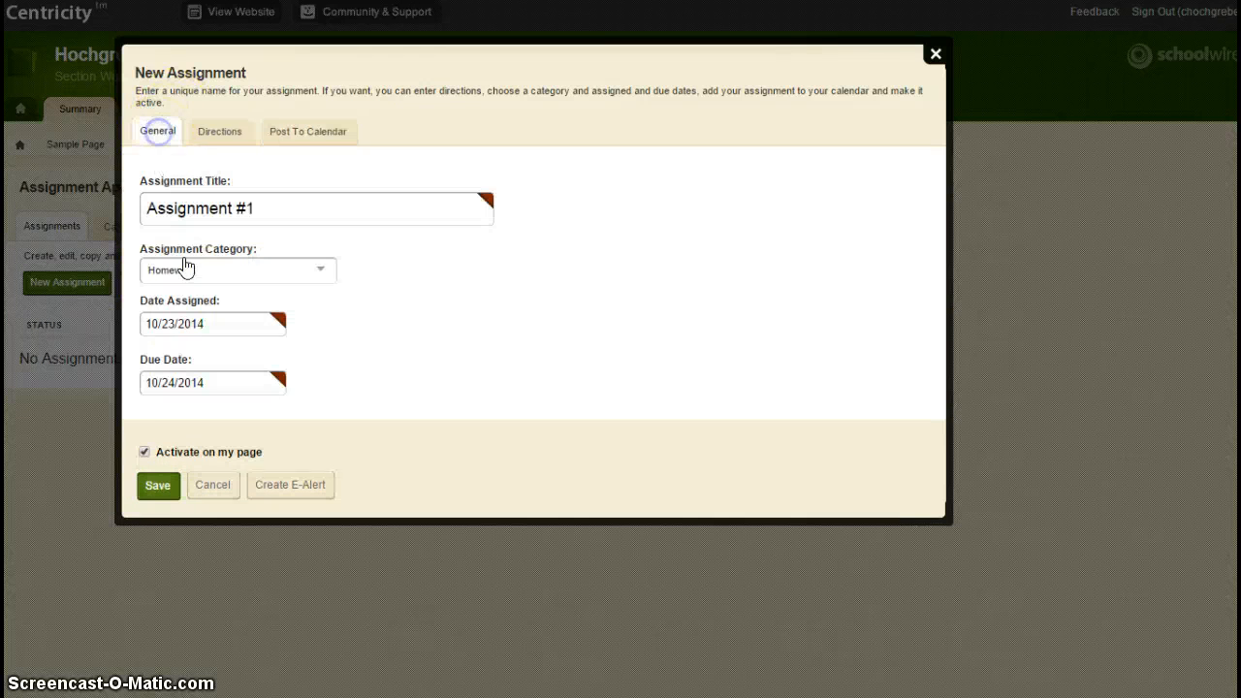
left_click(160, 488)
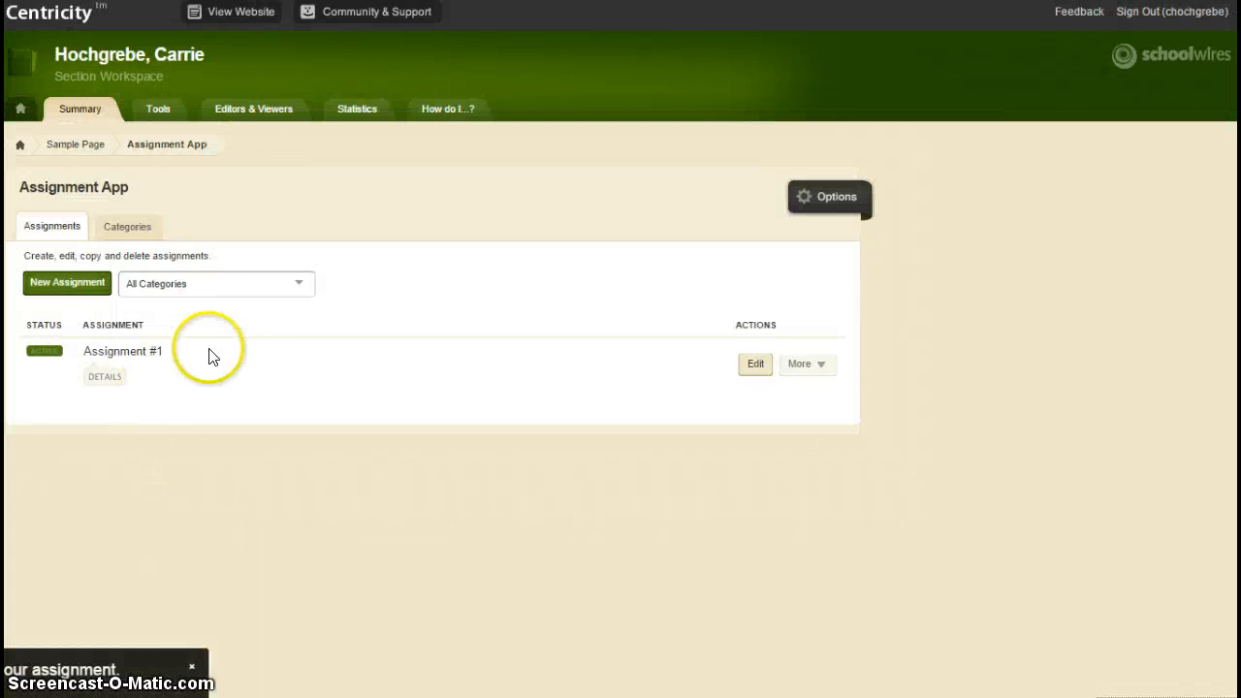
left_click(226, 21)
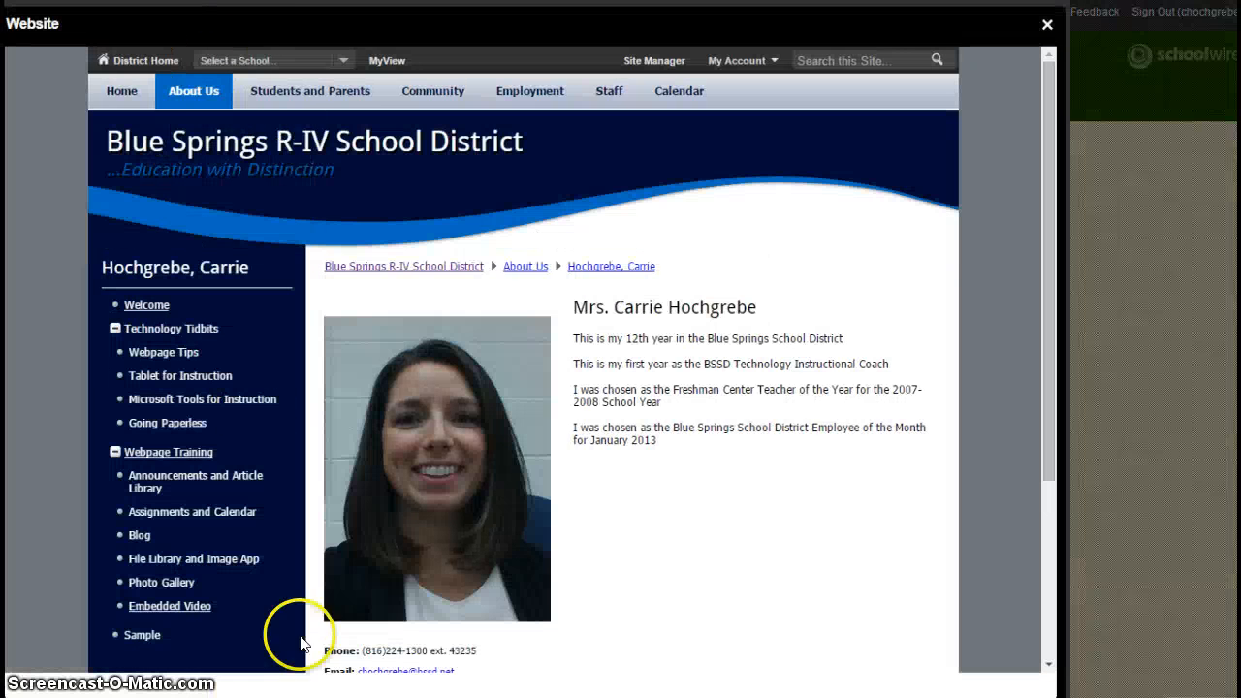
left_click(145, 639)
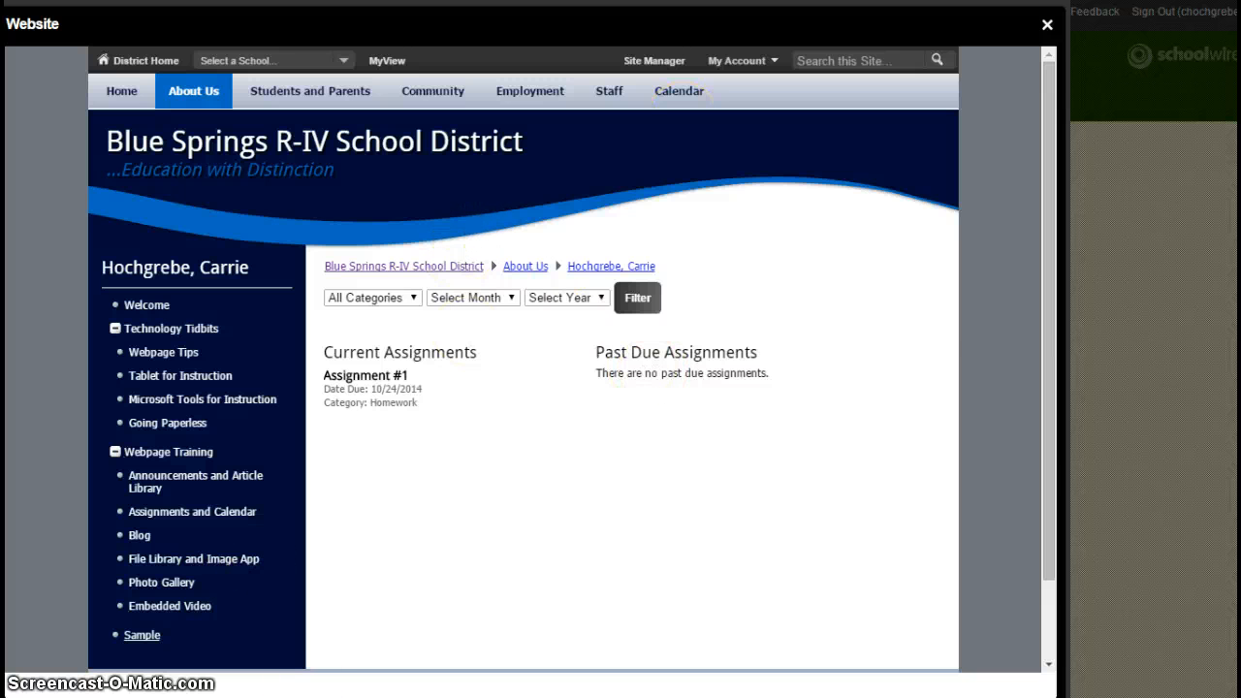
left_click(1047, 27)
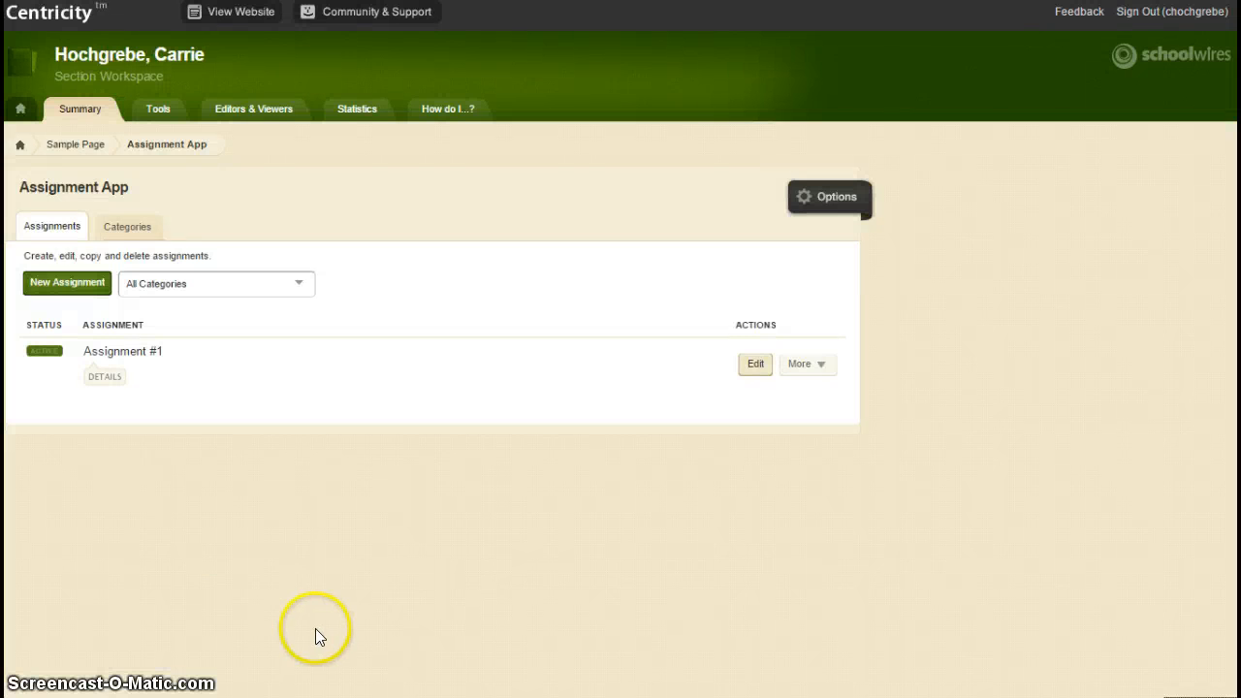
left_click(18, 145)
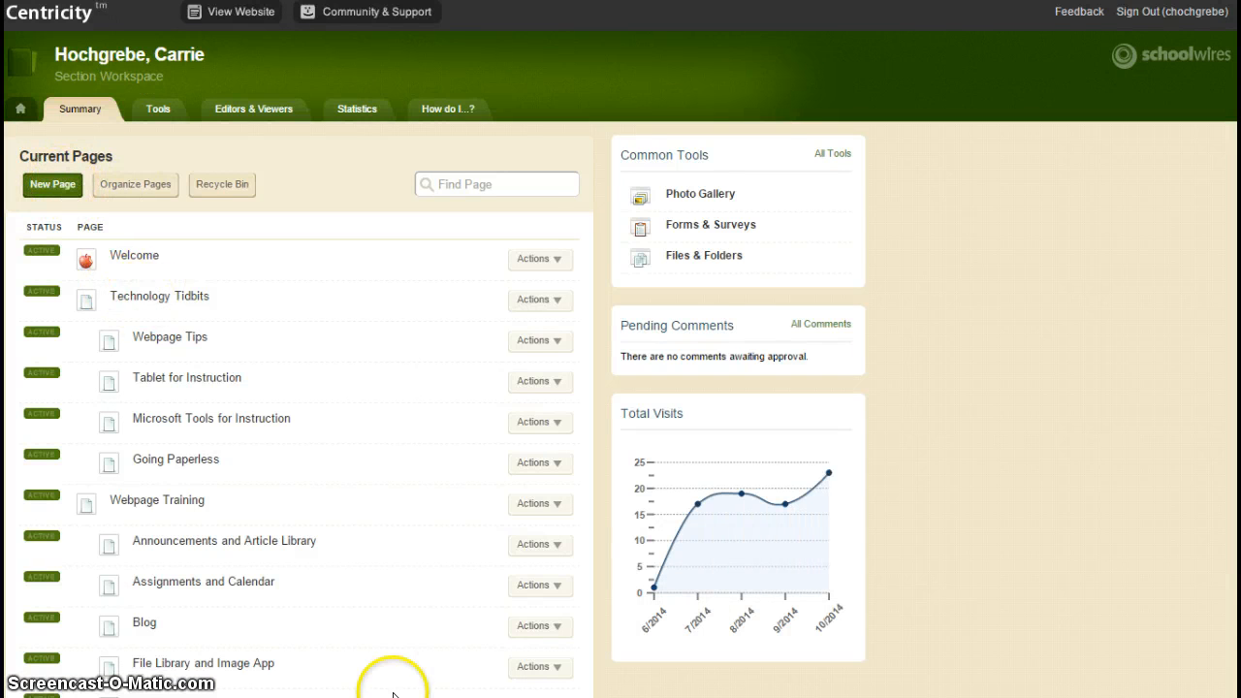
scroll(393, 678, "down", 4)
left_click(120, 468)
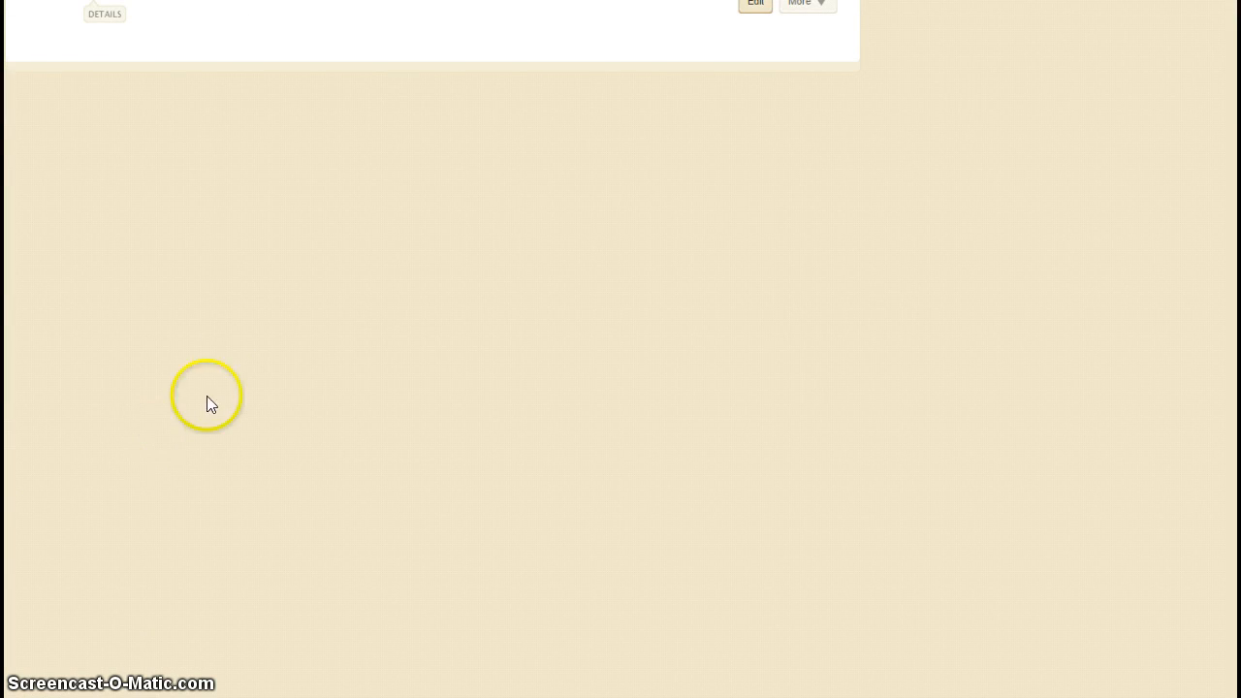
scroll(264, 415, "up", 4)
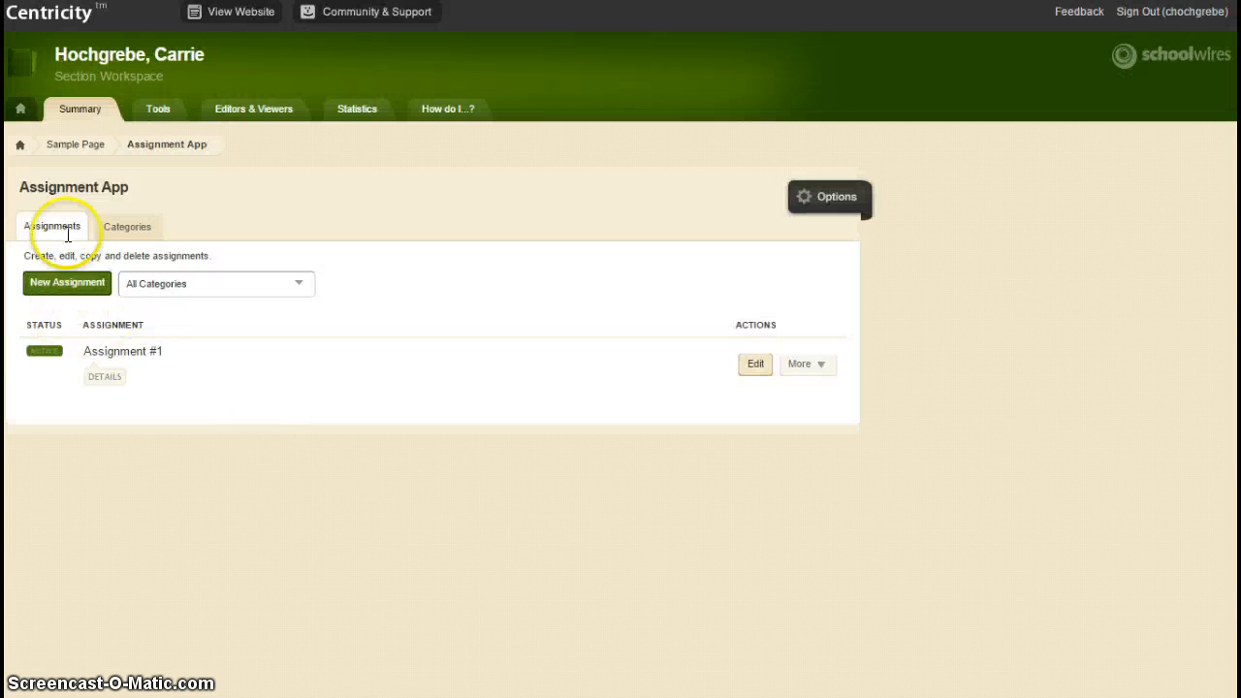
left_click(76, 145)
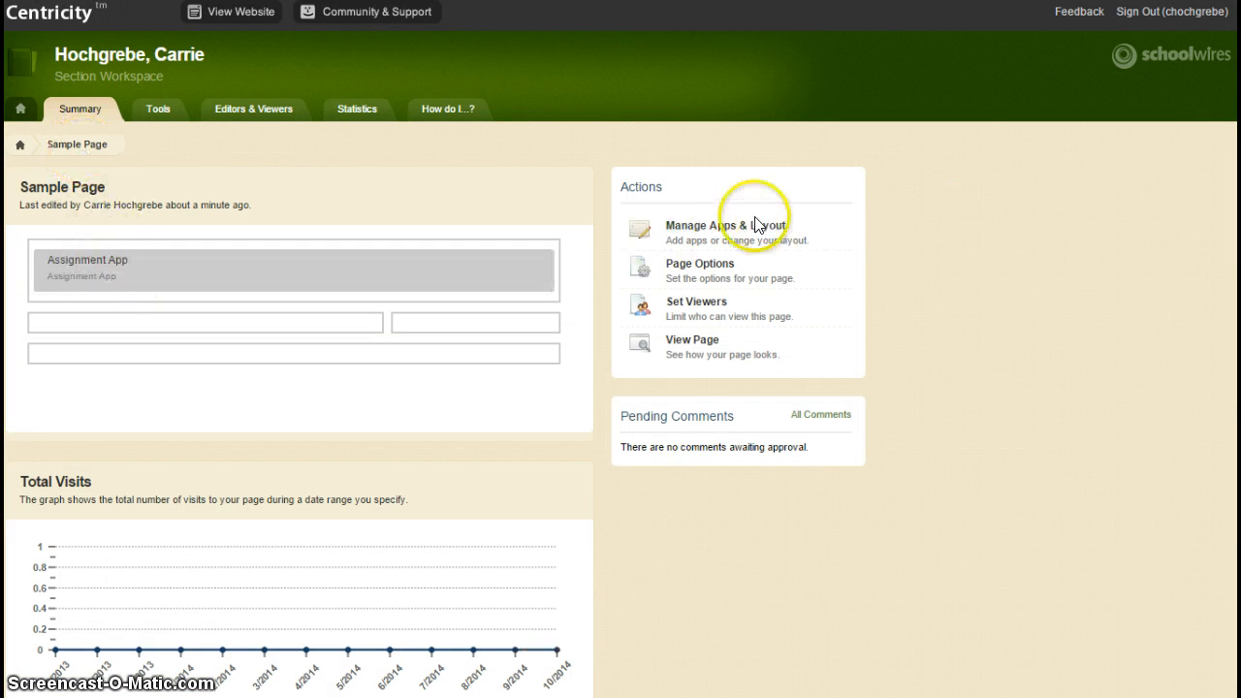
left_click(732, 232)
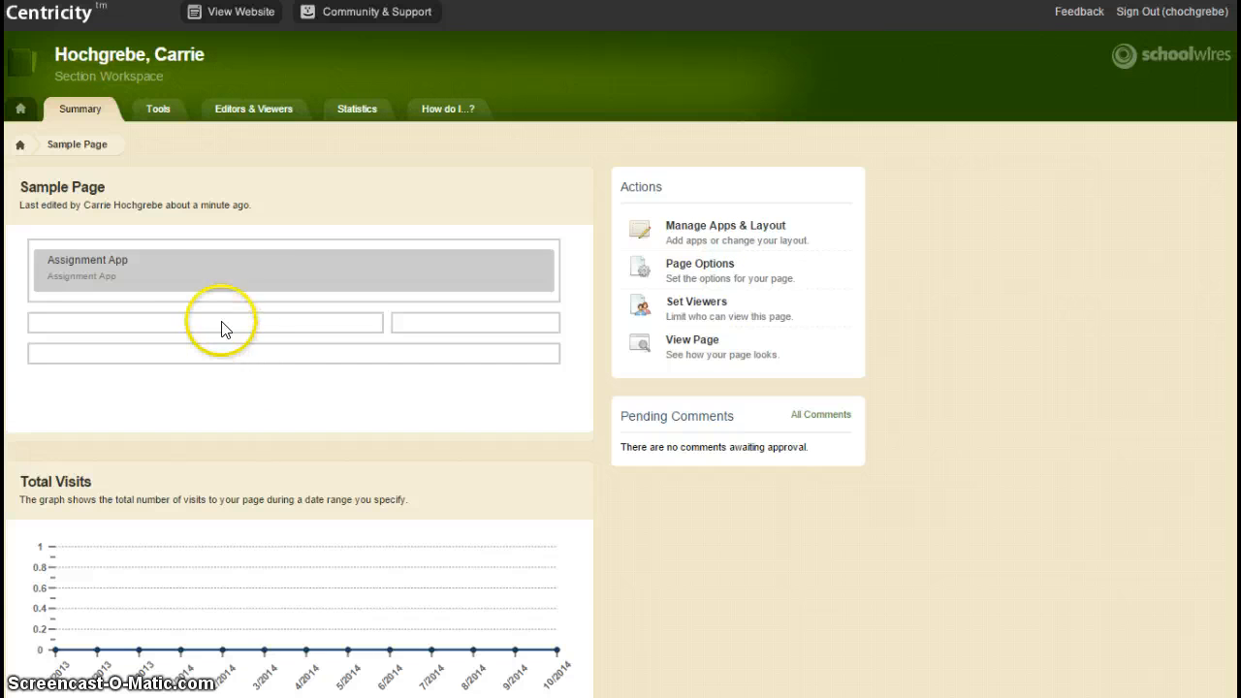
left_click(203, 272)
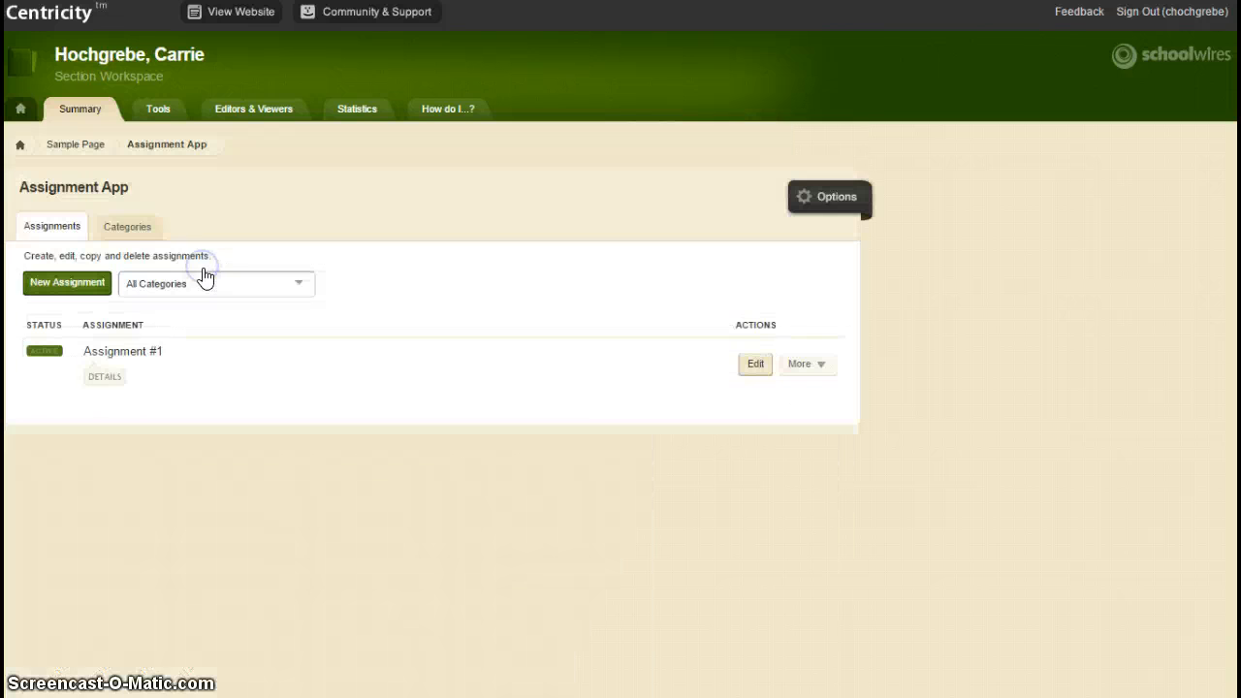
left_click(124, 357)
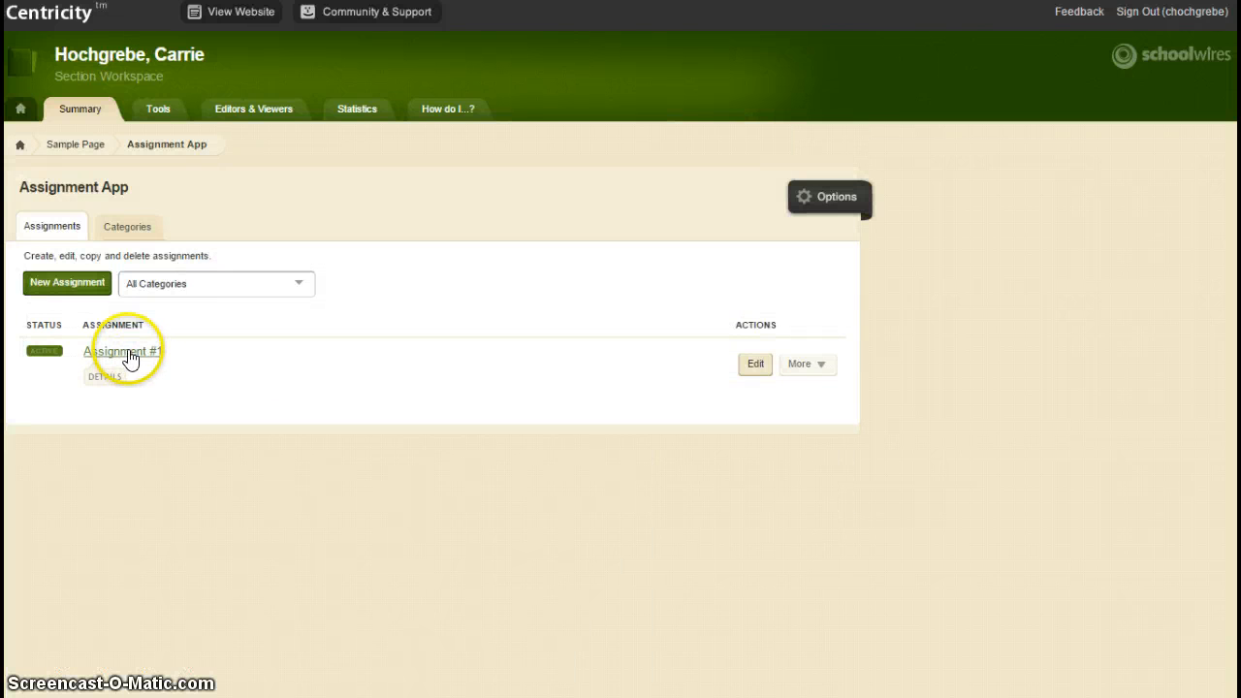